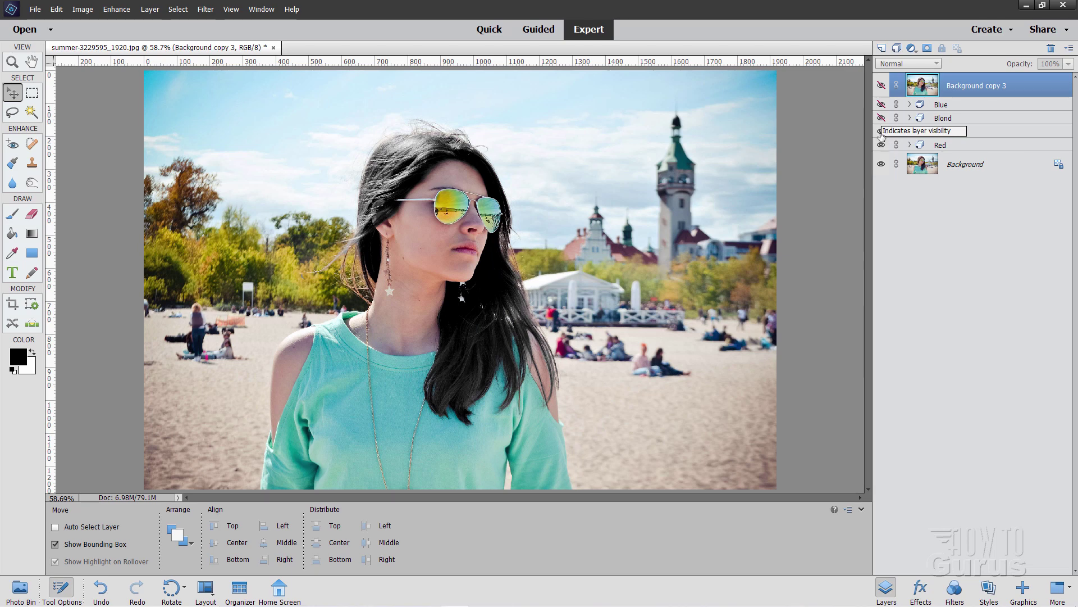
# Step: Hide the Black and Red groups, and delete the Background copy 3 layer with the Blue, Blond, Black and Red groups
pyautogui.click(881, 131)
pyautogui.click(881, 144)
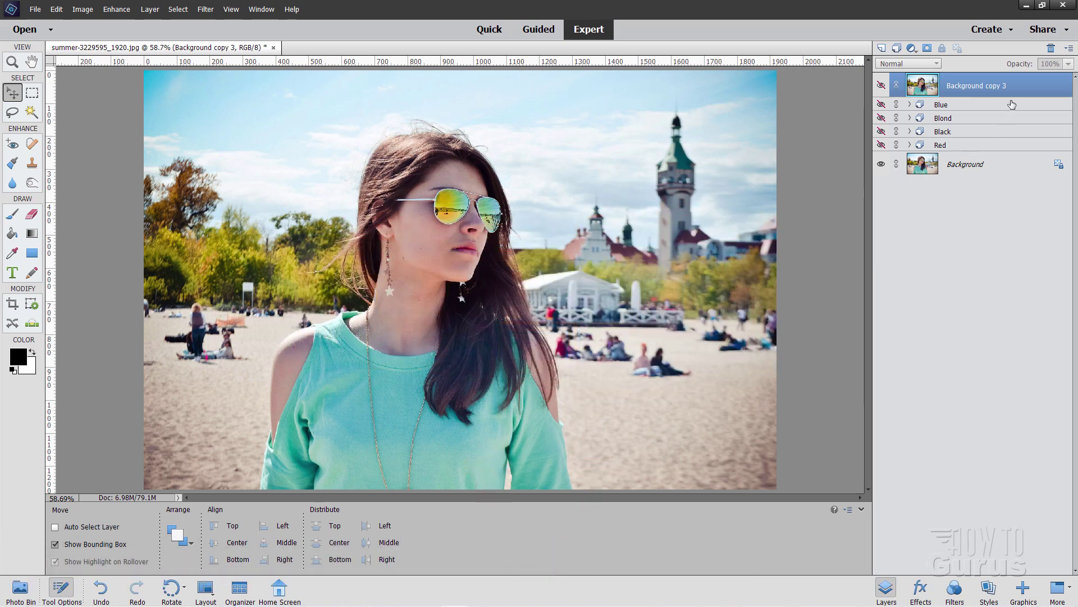
pyautogui.keyDown('shift'); pyautogui.click(996, 147); pyautogui.keyUp('shift')
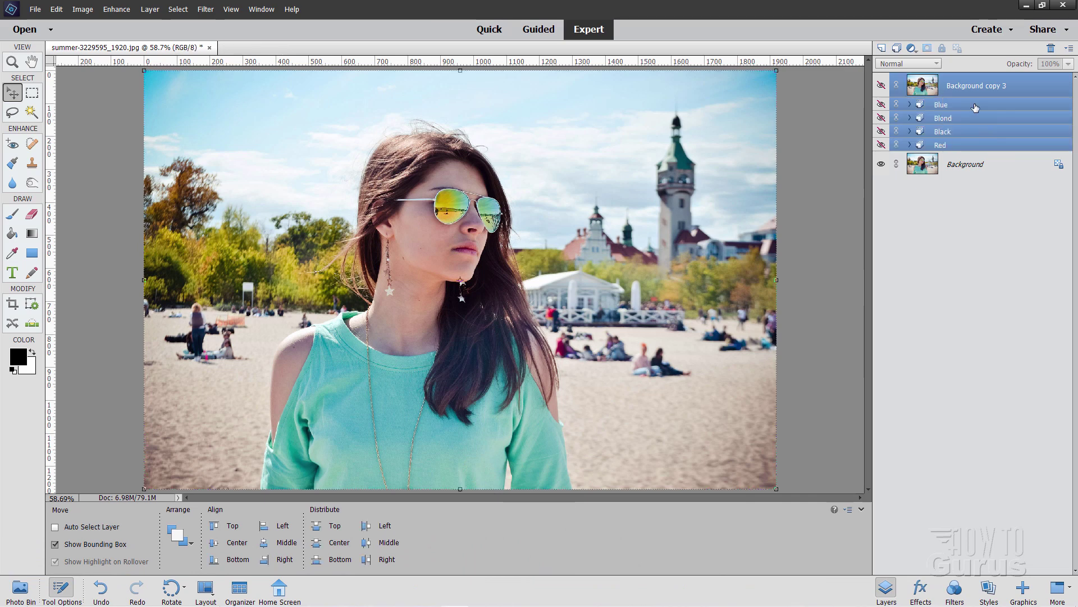
pyautogui.click(1052, 51)
pyautogui.click(516, 230)
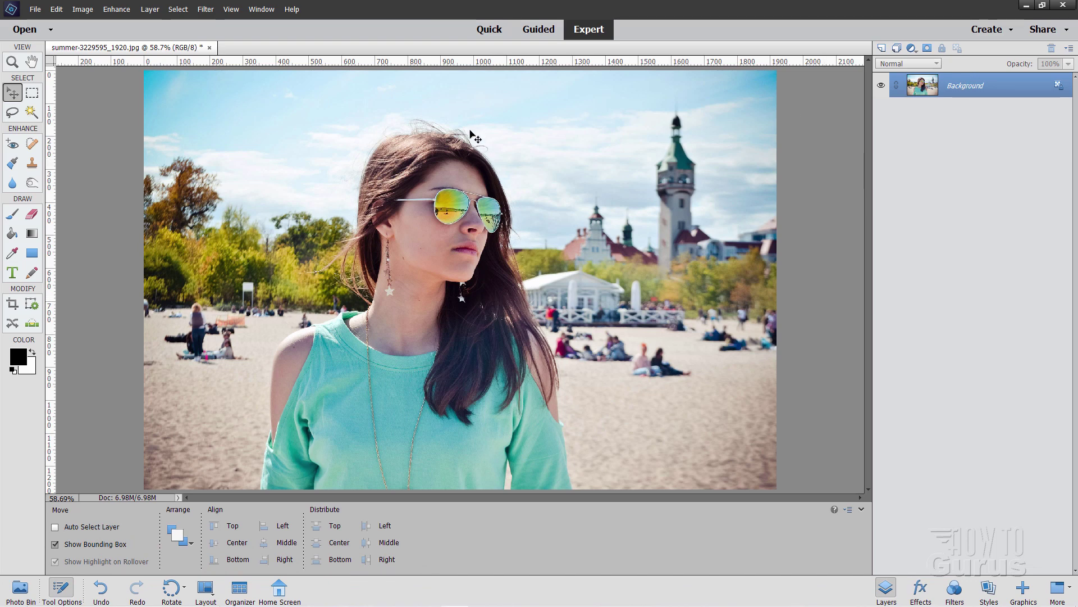
# Step: Draw a loose freehand Lasso selection around all of the woman's hair, tracing inside along her face and neck and outside past the loose strands
pyautogui.press('z')
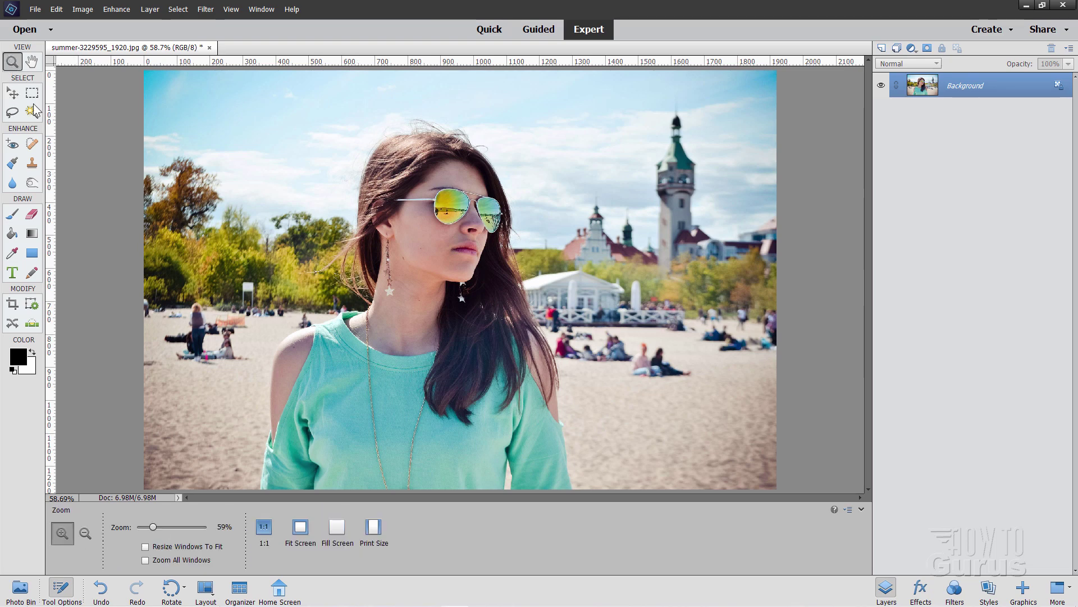
pyautogui.moveTo(153, 527); pyautogui.dragTo(158, 527)
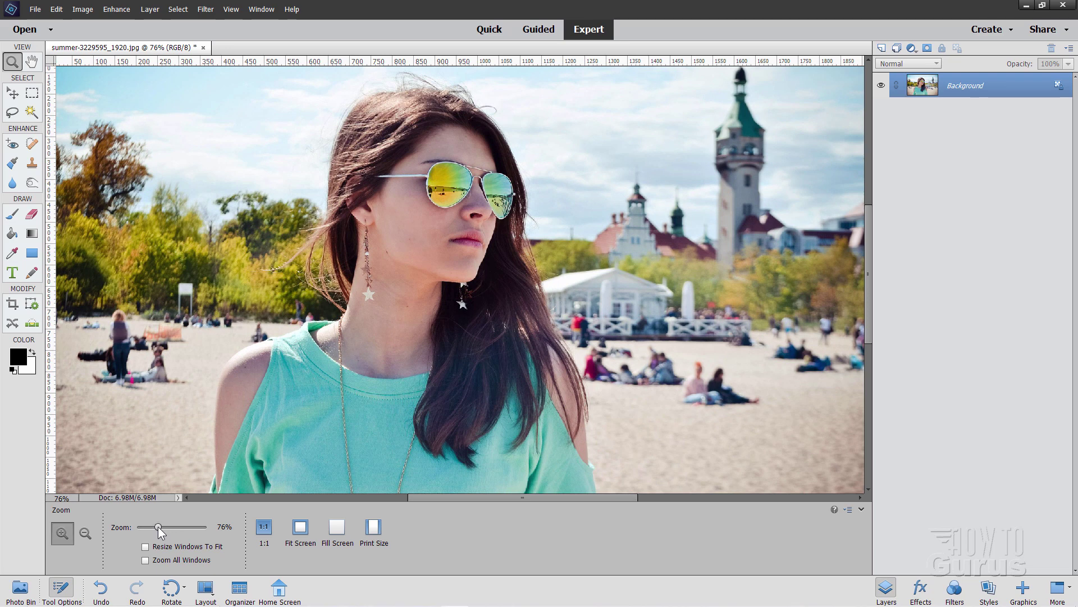
pyautogui.moveTo(870, 259); pyautogui.dragTo(868, 256)
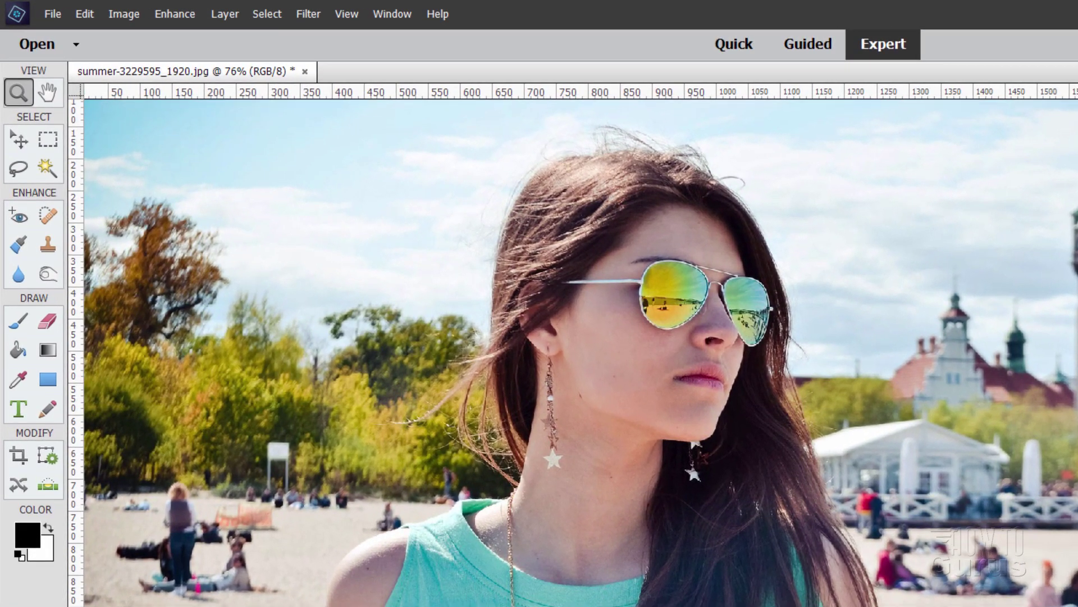
pyautogui.click(12, 114)
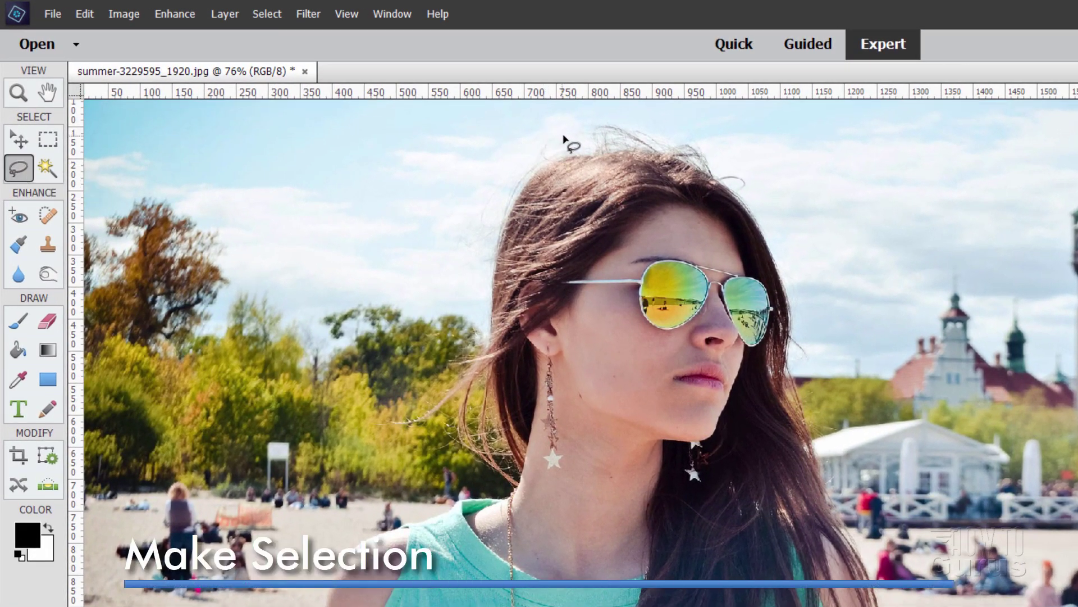
pyautogui.moveTo(568, 143); pyautogui.dragTo(527, 172)
pyautogui.moveTo(490, 243); pyautogui.dragTo(461, 359)
pyautogui.moveTo(434, 398); pyautogui.dragTo(399, 416)
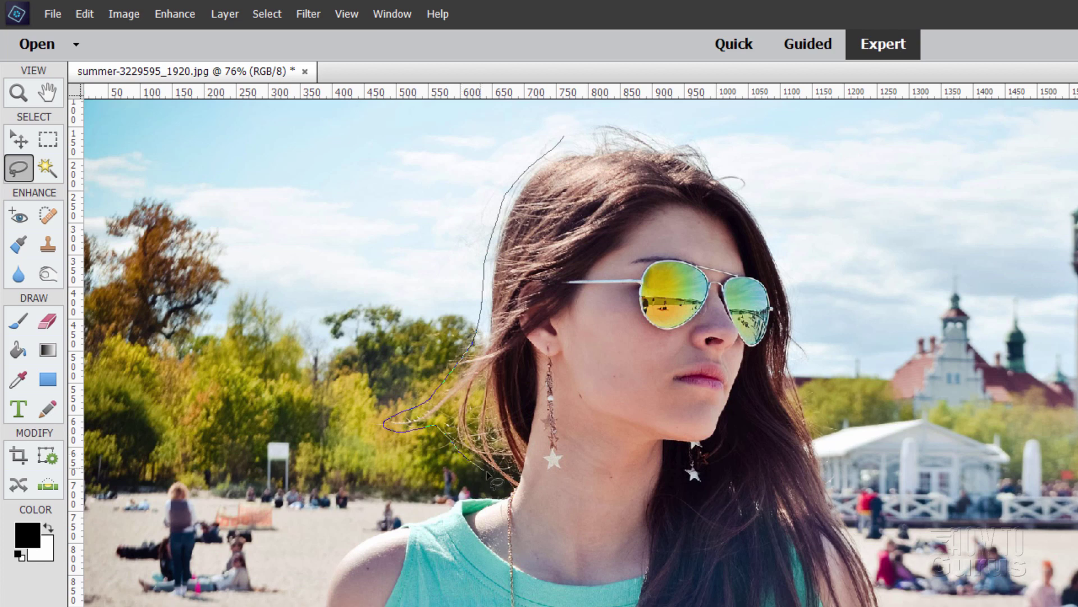
pyautogui.moveTo(516, 496); pyautogui.dragTo(544, 402)
pyautogui.moveTo(534, 341); pyautogui.dragTo(552, 327)
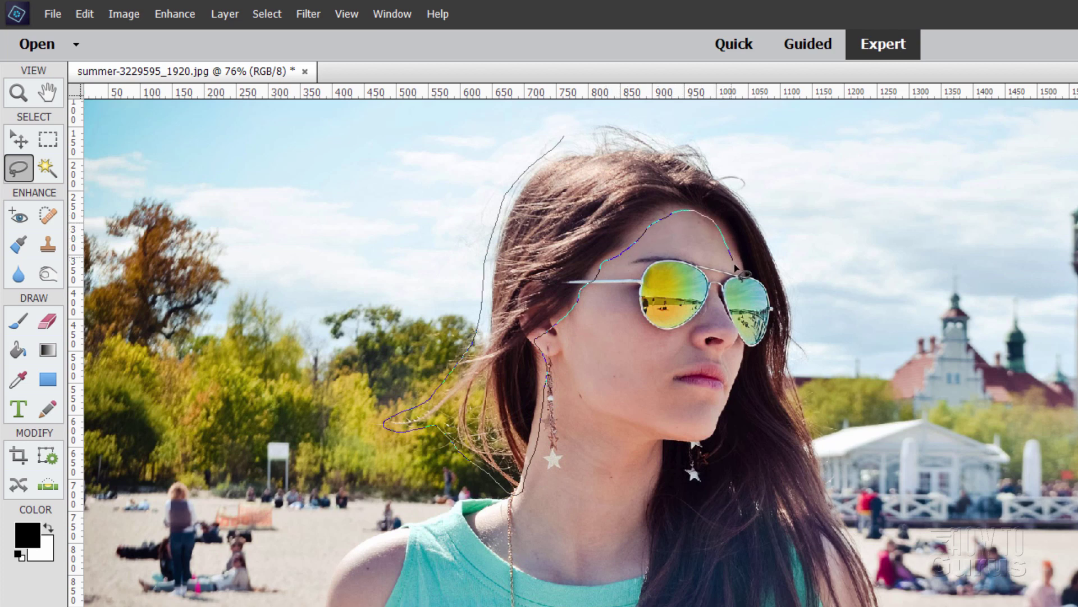
pyautogui.moveTo(770, 310)
pyautogui.mouseDown()
pyautogui.moveTo(712, 432)
pyautogui.moveTo(666, 439)
pyautogui.moveTo(639, 551)
pyautogui.mouseUp()
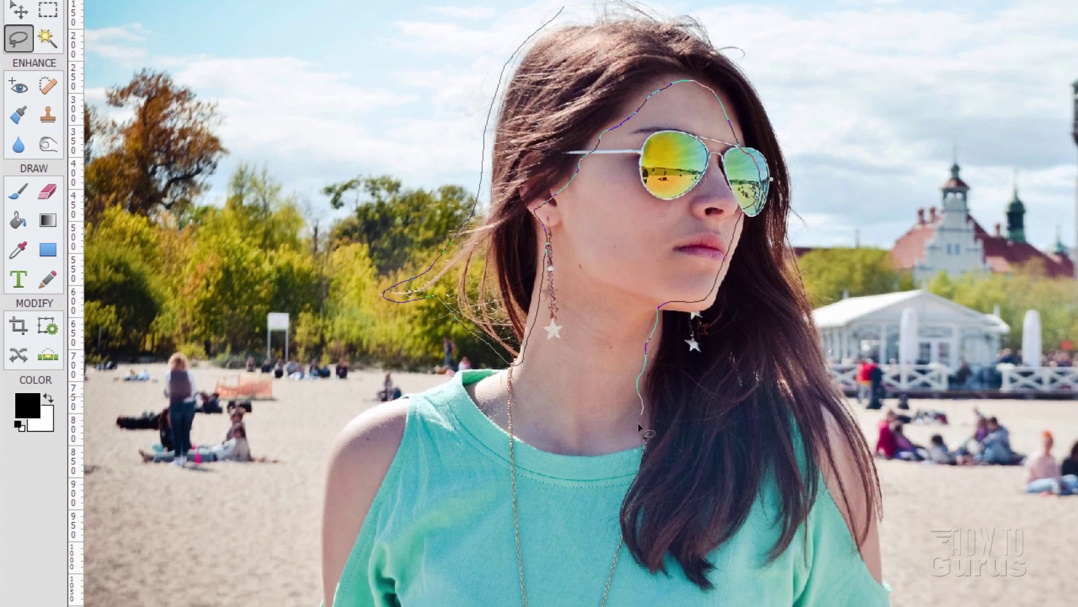
pyautogui.moveTo(616, 510)
pyautogui.mouseDown()
pyautogui.moveTo(638, 571)
pyautogui.moveTo(701, 595)
pyautogui.moveTo(717, 592)
pyautogui.moveTo(722, 549)
pyautogui.moveTo(764, 518)
pyautogui.mouseUp()
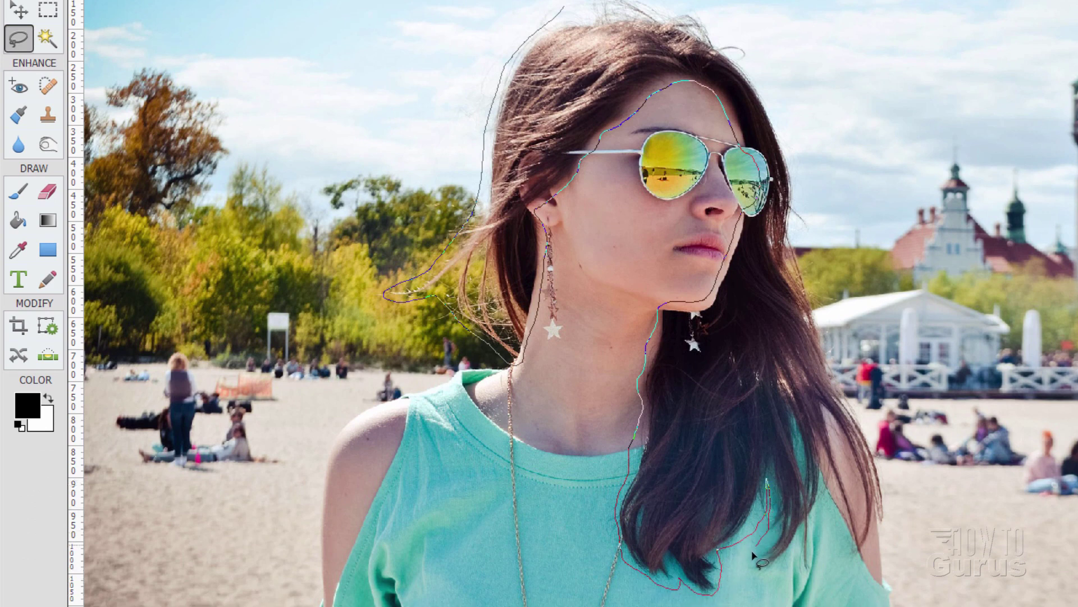
pyautogui.moveTo(756, 577)
pyautogui.mouseDown()
pyautogui.moveTo(784, 564)
pyautogui.moveTo(821, 515)
pyautogui.moveTo(830, 468)
pyautogui.moveTo(831, 531)
pyautogui.mouseUp()
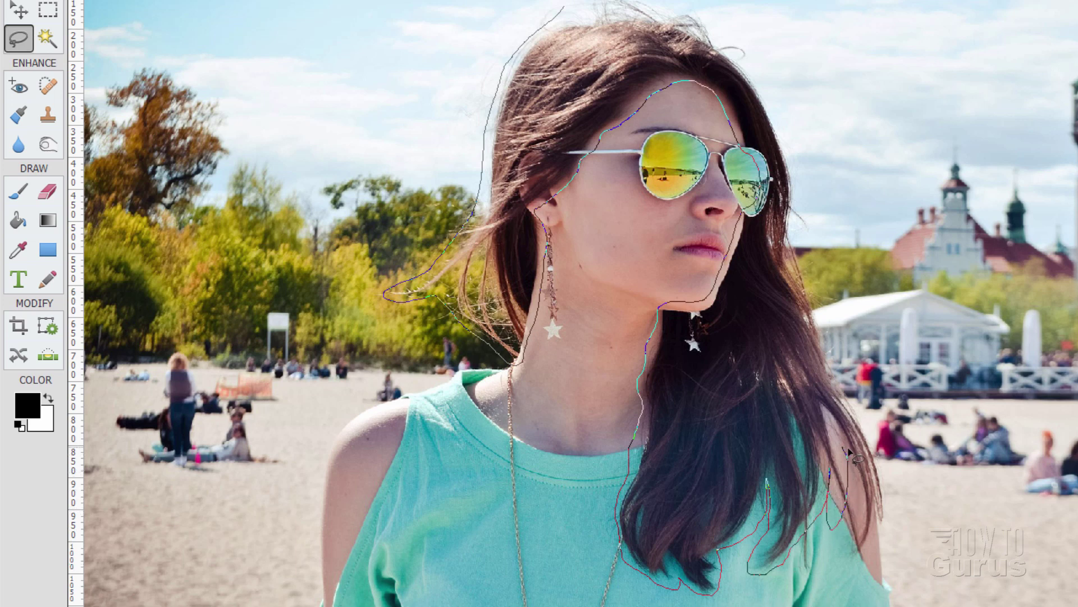
pyautogui.moveTo(847, 555)
pyautogui.mouseDown()
pyautogui.moveTo(872, 555)
pyautogui.moveTo(890, 524)
pyautogui.moveTo(887, 474)
pyautogui.moveTo(819, 318)
pyautogui.mouseUp()
pyautogui.moveTo(800, 257)
pyautogui.mouseDown()
pyautogui.moveTo(803, 216)
pyautogui.moveTo(769, 90)
pyautogui.moveTo(729, 45)
pyautogui.moveTo(615, 0)
pyautogui.mouseUp()
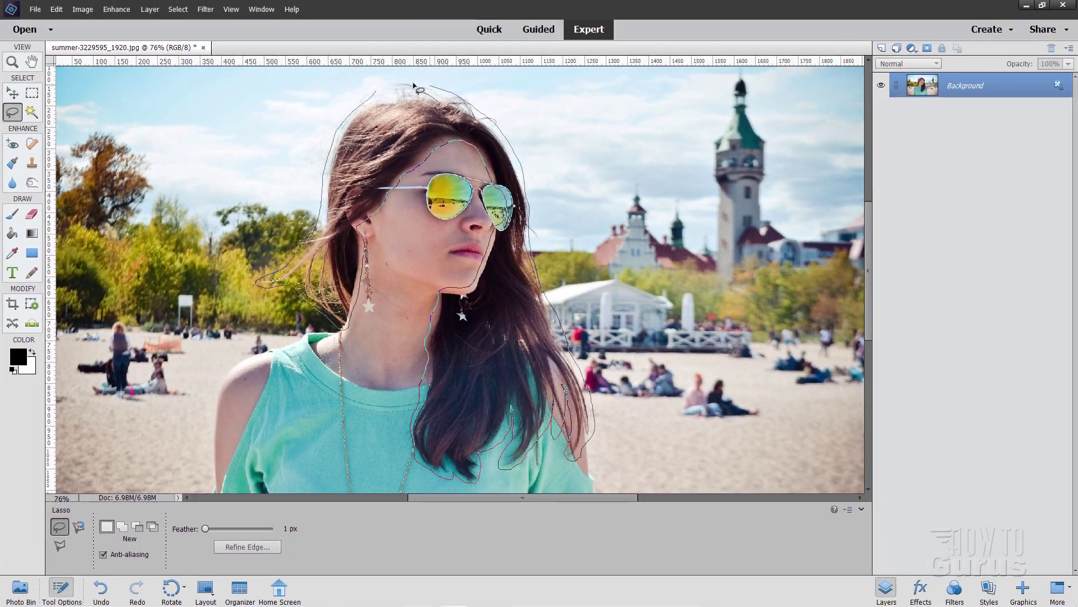
pyautogui.moveTo(387, 93); pyautogui.dragTo(383, 91)
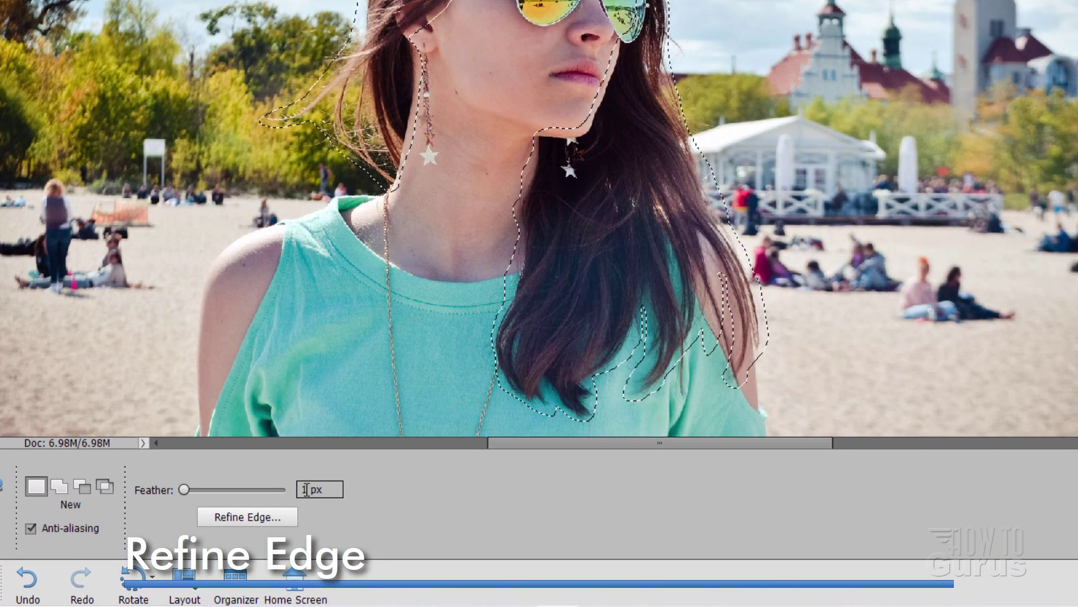
# Step: Start Refine Edge on the hair selection with the Overlay view, enable Smart Radius and set the radius to 1 px
pyautogui.click(250, 516)
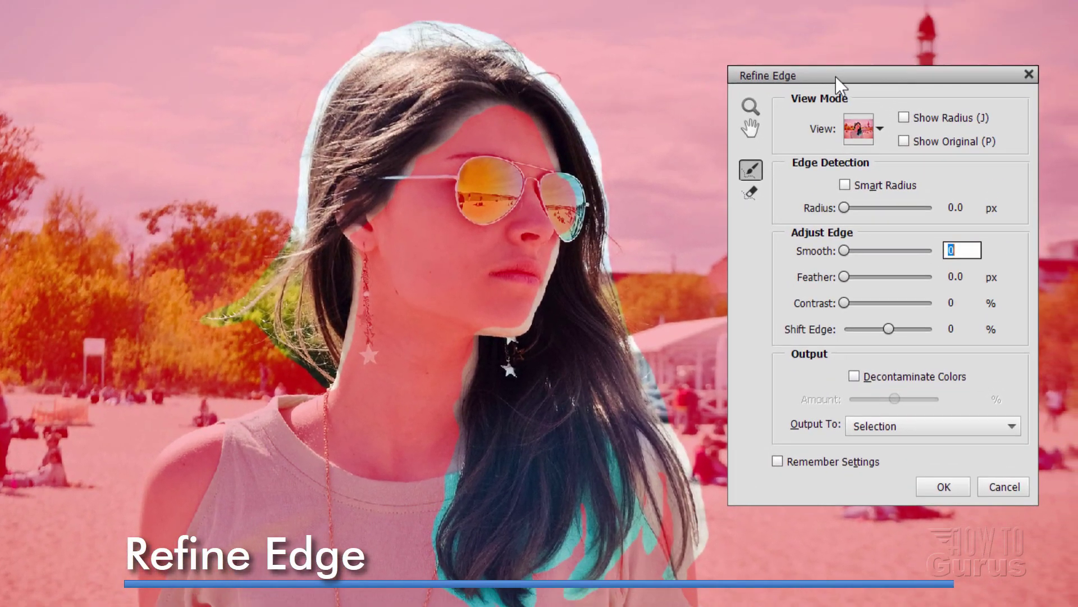
pyautogui.click(837, 145)
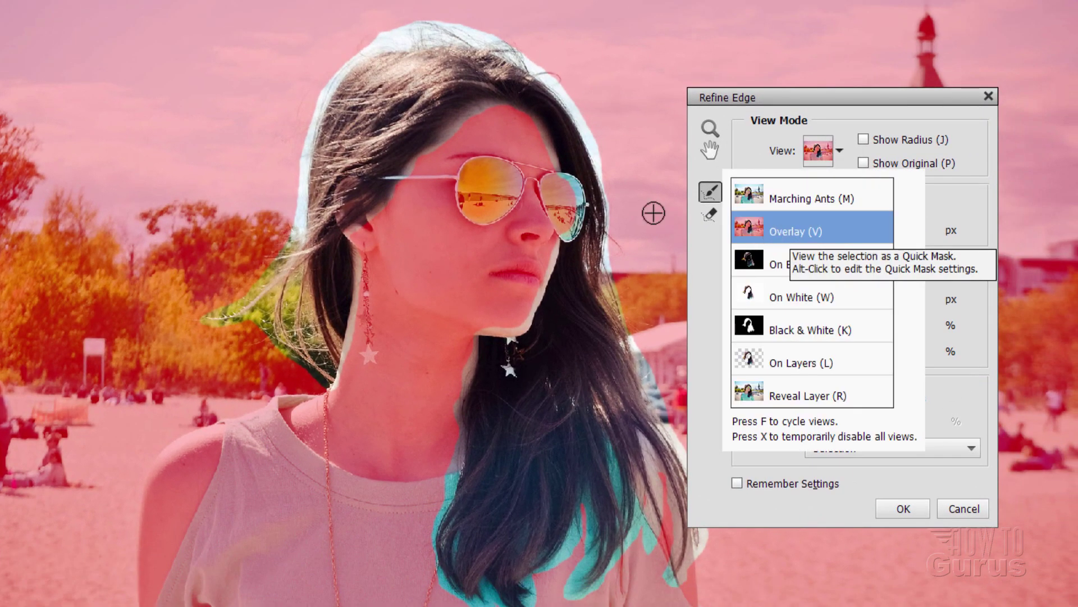
pyautogui.click(842, 149)
pyautogui.click(807, 206)
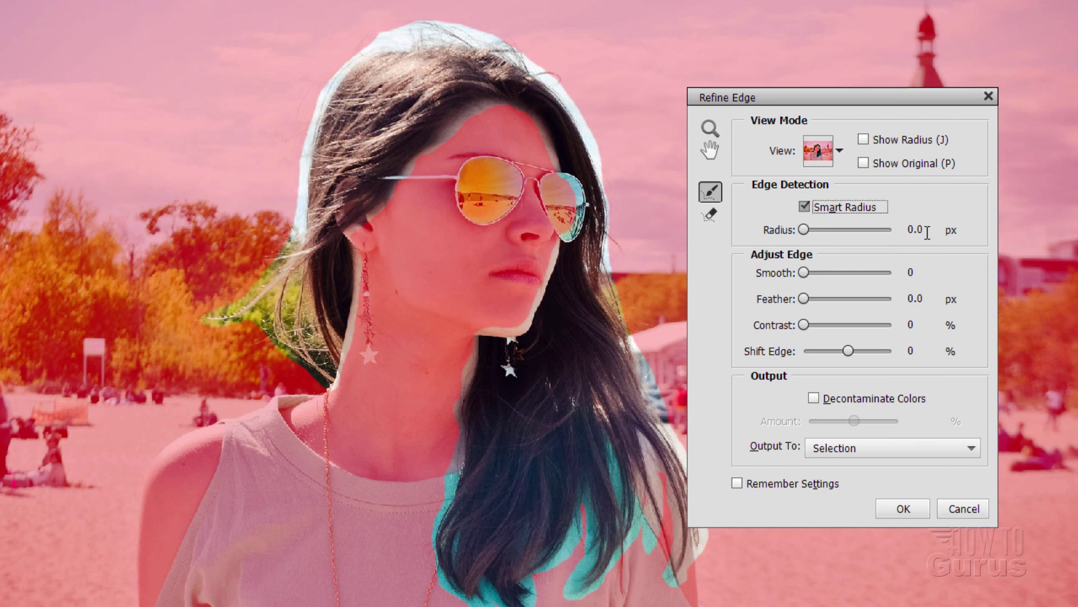
pyautogui.click(928, 232)
pyautogui.write('1')
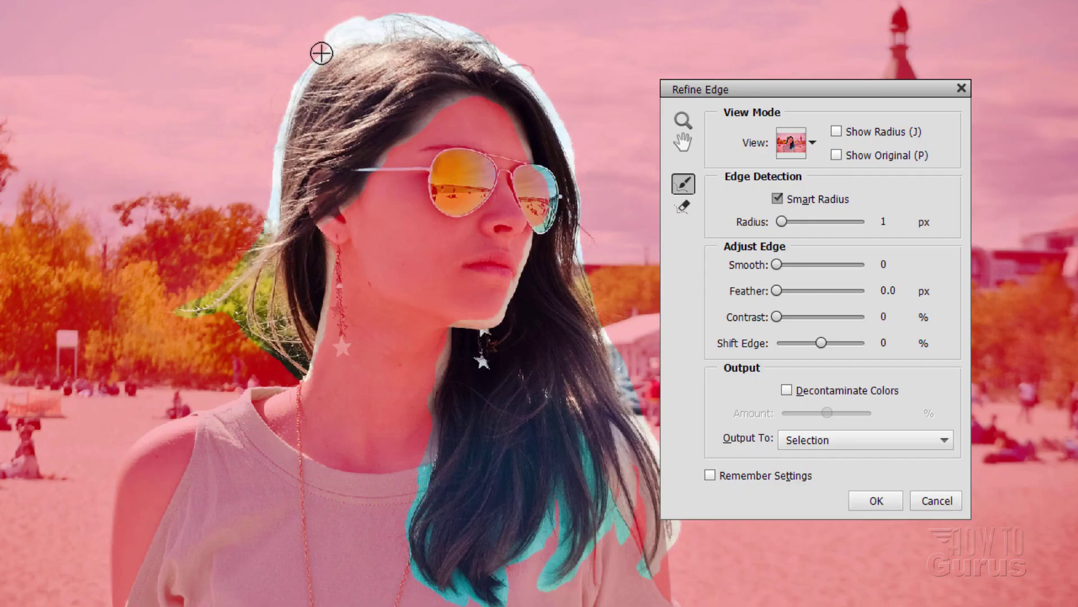
# Step: Brush the refinement along the outer edges of the hair and output the result to a new layer with layer mask
pyautogui.moveTo(320, 49)
pyautogui.mouseDown()
pyautogui.moveTo(285, 122)
pyautogui.moveTo(331, 53)
pyautogui.moveTo(348, 48)
pyautogui.moveTo(279, 112)
pyautogui.moveTo(270, 237)
pyautogui.moveTo(285, 134)
pyautogui.moveTo(266, 231)
pyautogui.moveTo(192, 306)
pyautogui.moveTo(237, 246)
pyautogui.moveTo(172, 347)
pyautogui.moveTo(175, 331)
pyautogui.moveTo(193, 362)
pyautogui.moveTo(247, 299)
pyautogui.mouseUp()
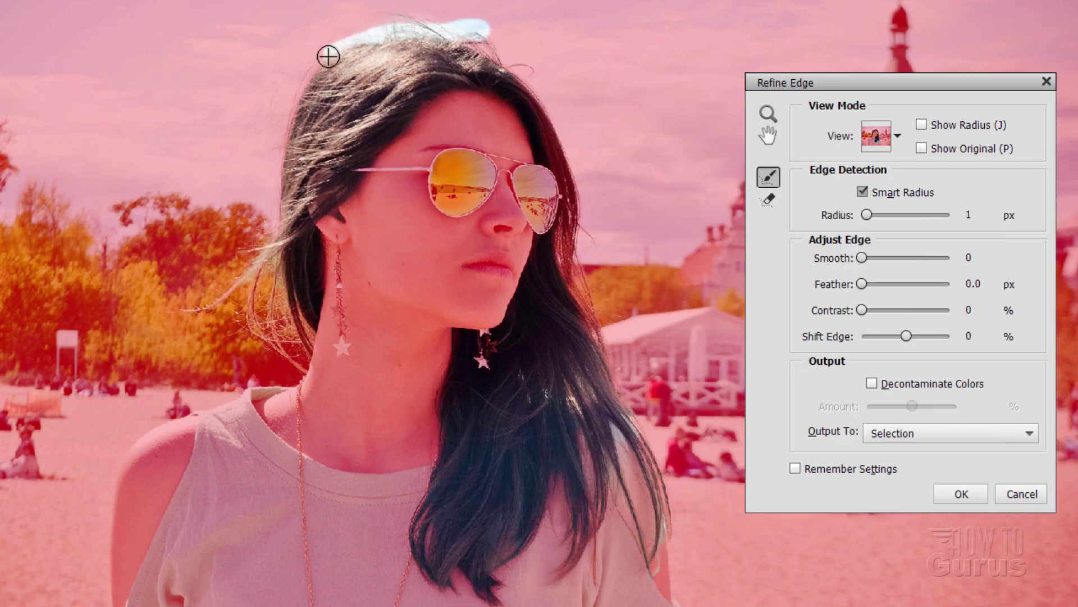
pyautogui.moveTo(328, 53)
pyautogui.mouseDown()
pyautogui.moveTo(535, 23)
pyautogui.moveTo(484, 38)
pyautogui.mouseUp()
pyautogui.click(929, 431)
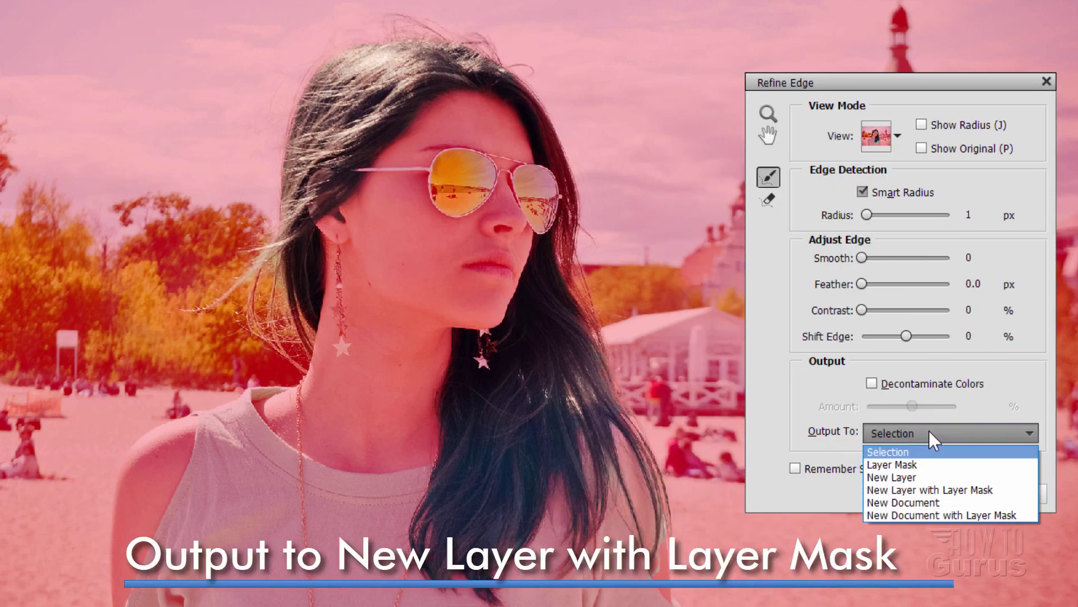
pyautogui.click(932, 490)
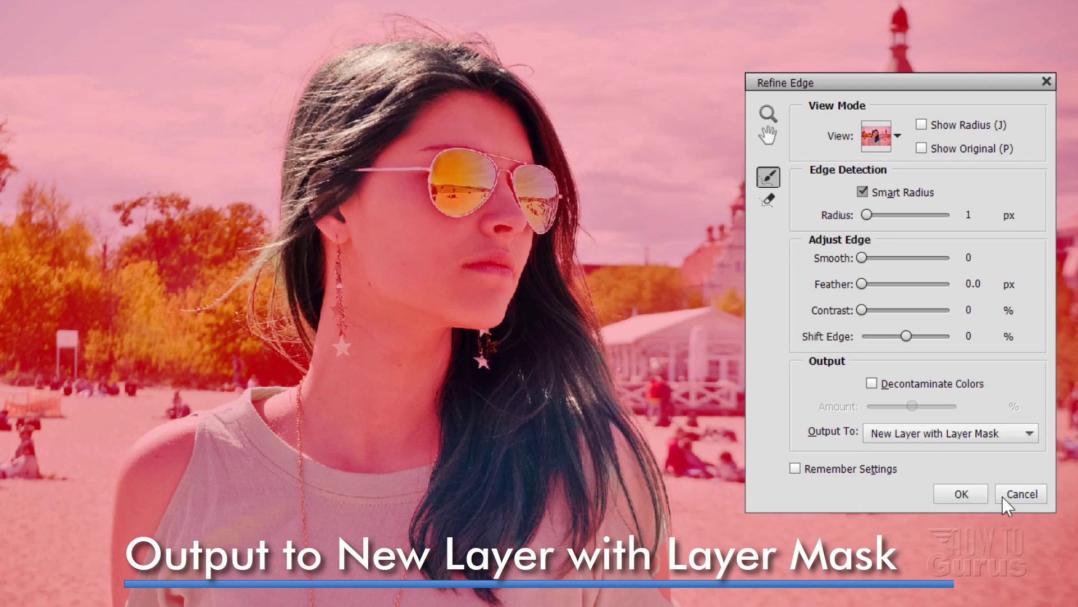
pyautogui.click(969, 496)
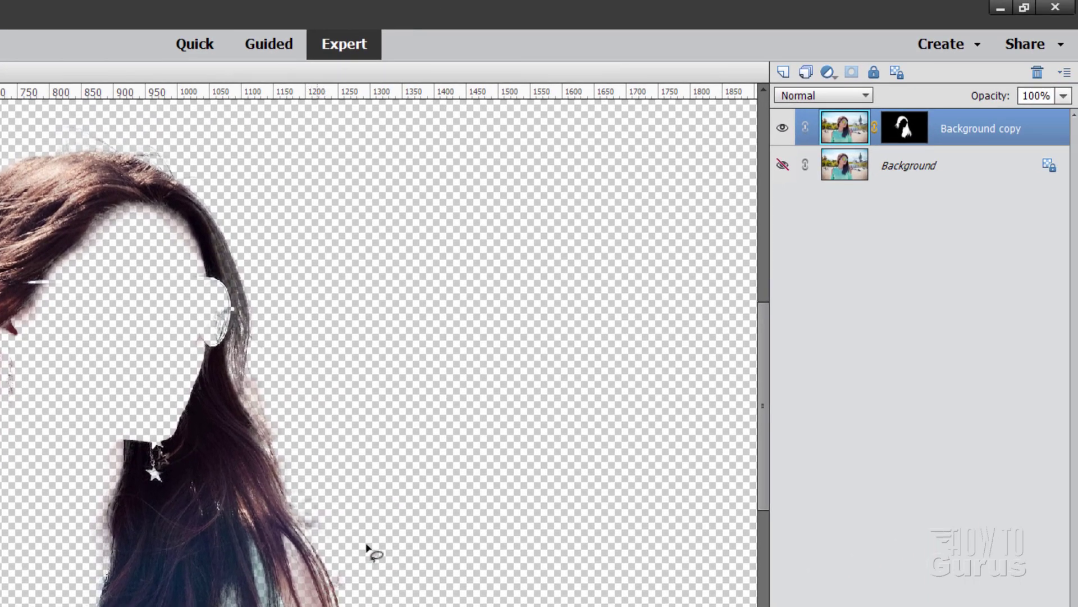
# Step: Clean up the hair layer's mask around the strands using the Burn tool with its range set to Shadows
pyautogui.click(893, 133)
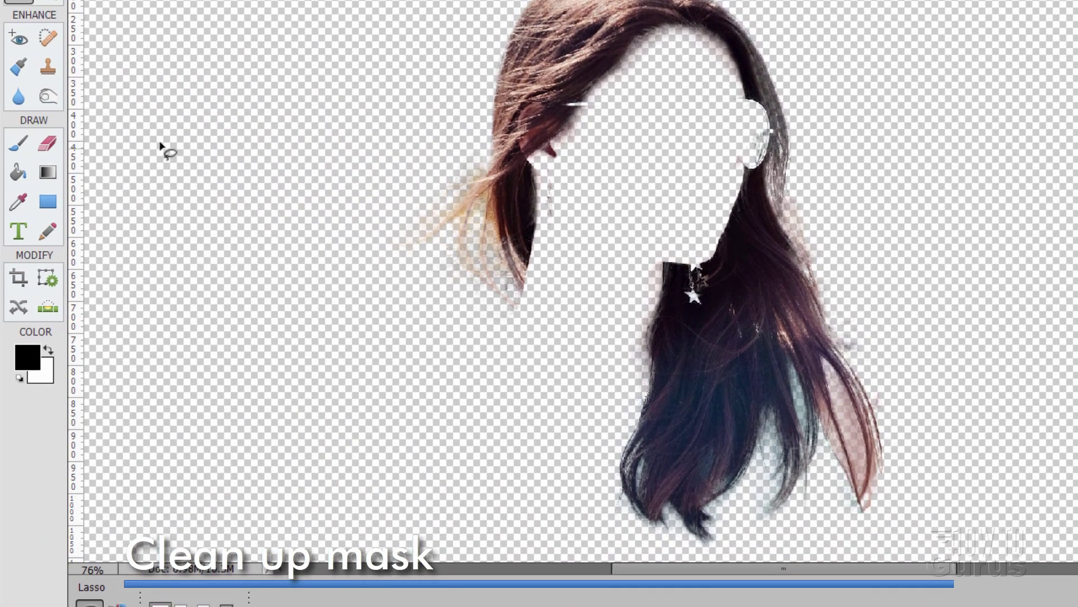
pyautogui.click(47, 96)
pyautogui.click(277, 606)
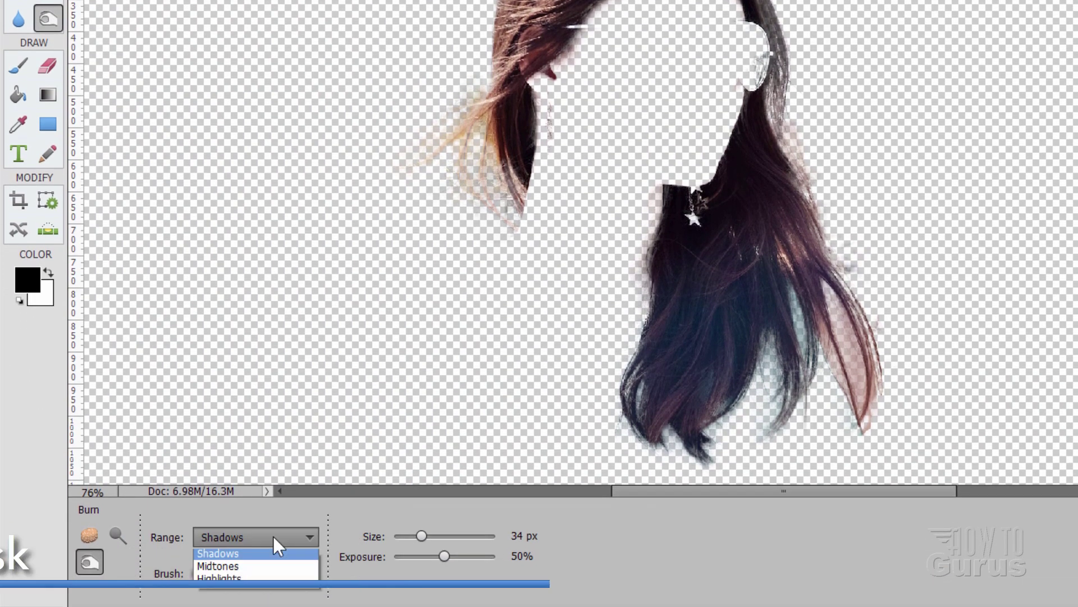
pyautogui.click(410, 597)
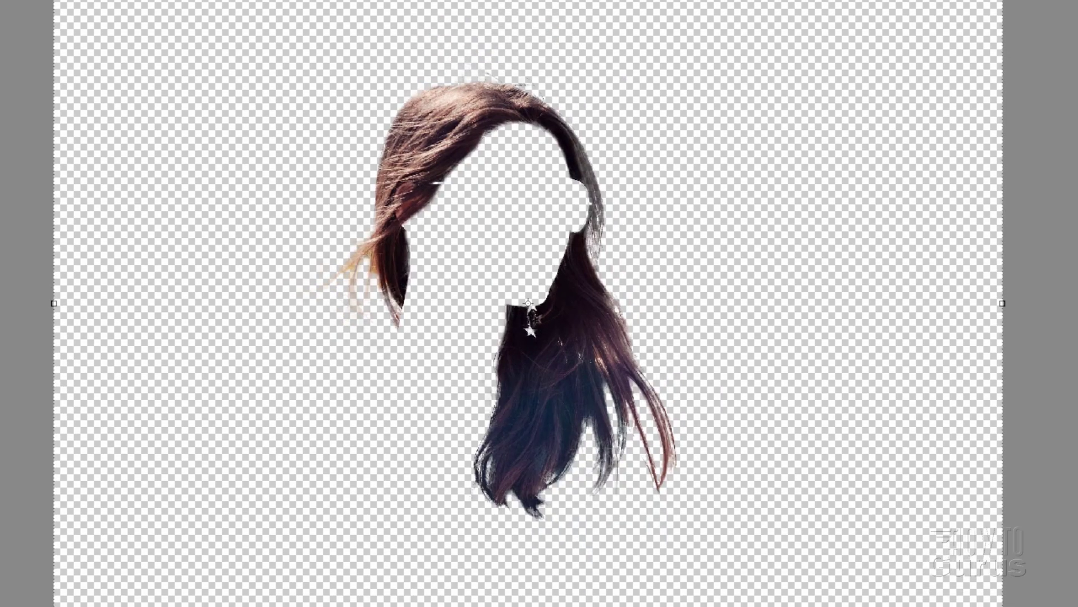
# Step: Make the Background layer visible and duplicate it within the same document
pyautogui.click(951, 113)
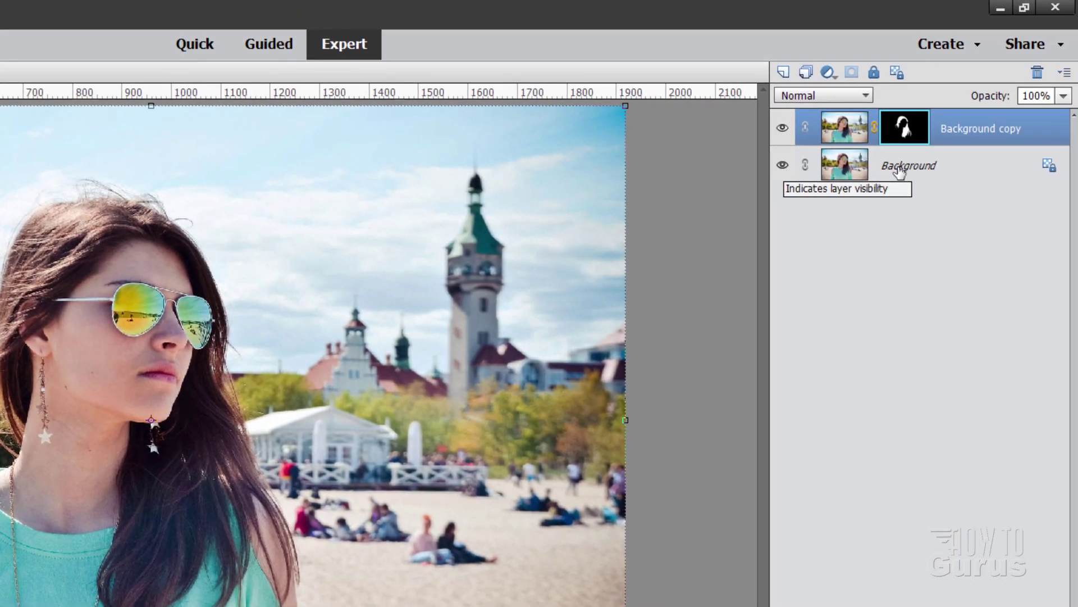
pyautogui.click(900, 170)
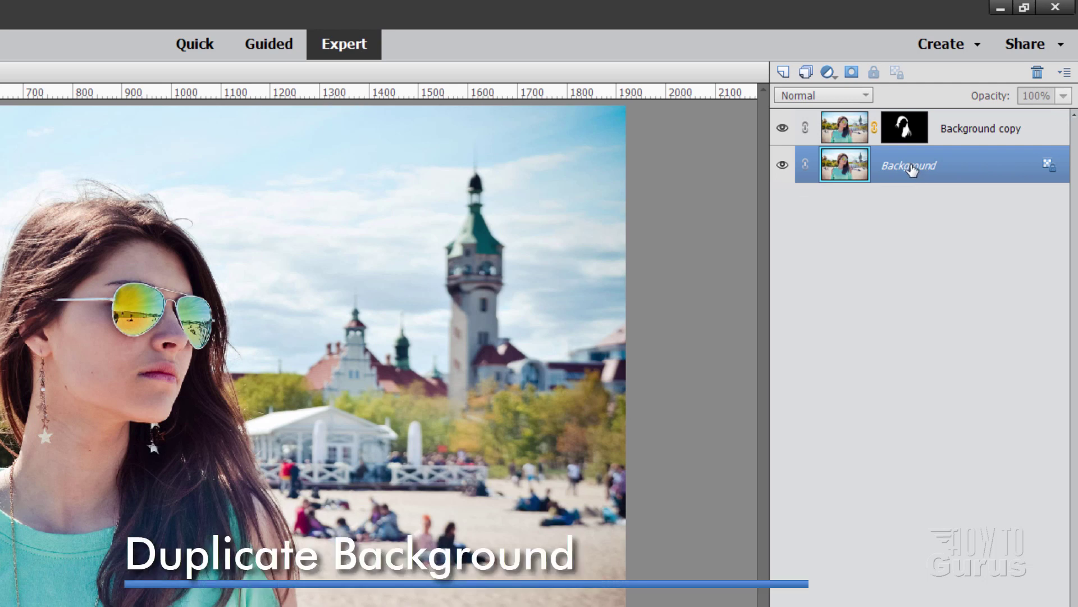
pyautogui.rightClick(910, 168)
pyautogui.click(943, 204)
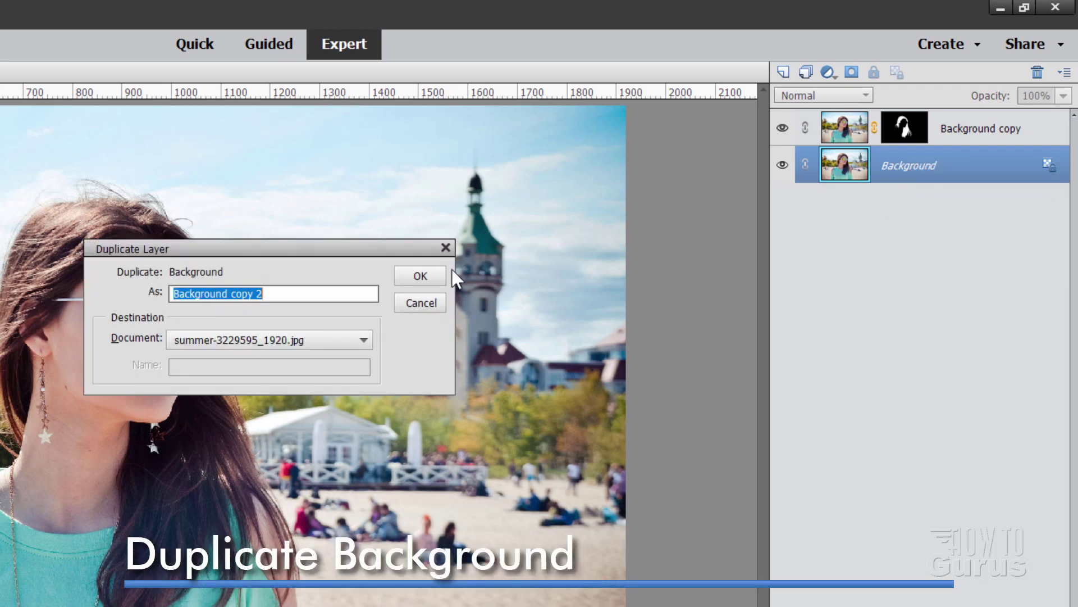
pyautogui.click(420, 276)
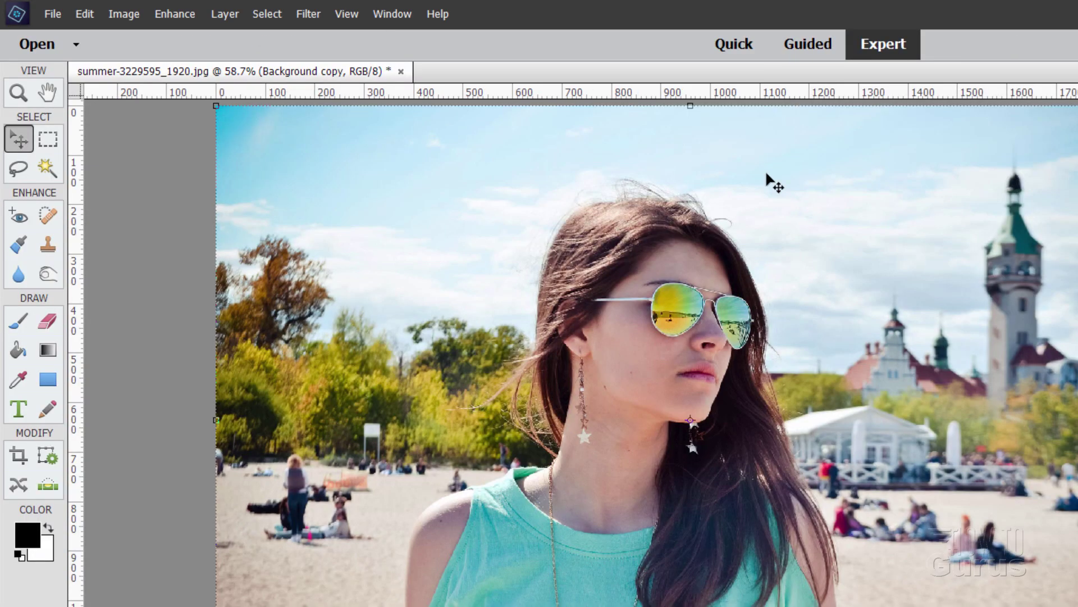
# Step: Remove the color from the masked hair layer, Background copy
pyautogui.click(175, 13)
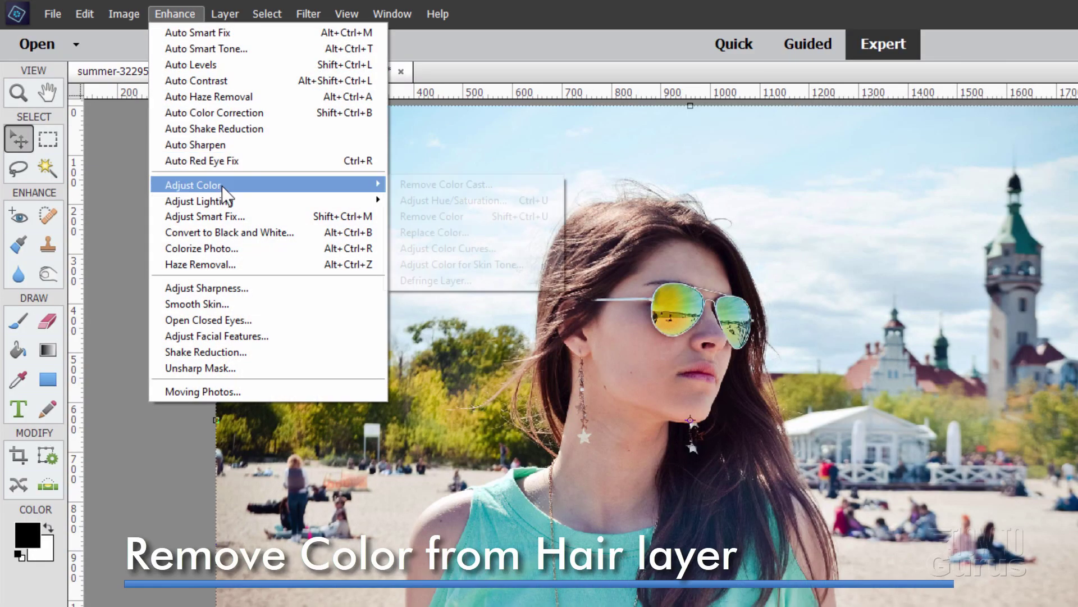
pyautogui.moveTo(225, 187)
pyautogui.click(437, 218)
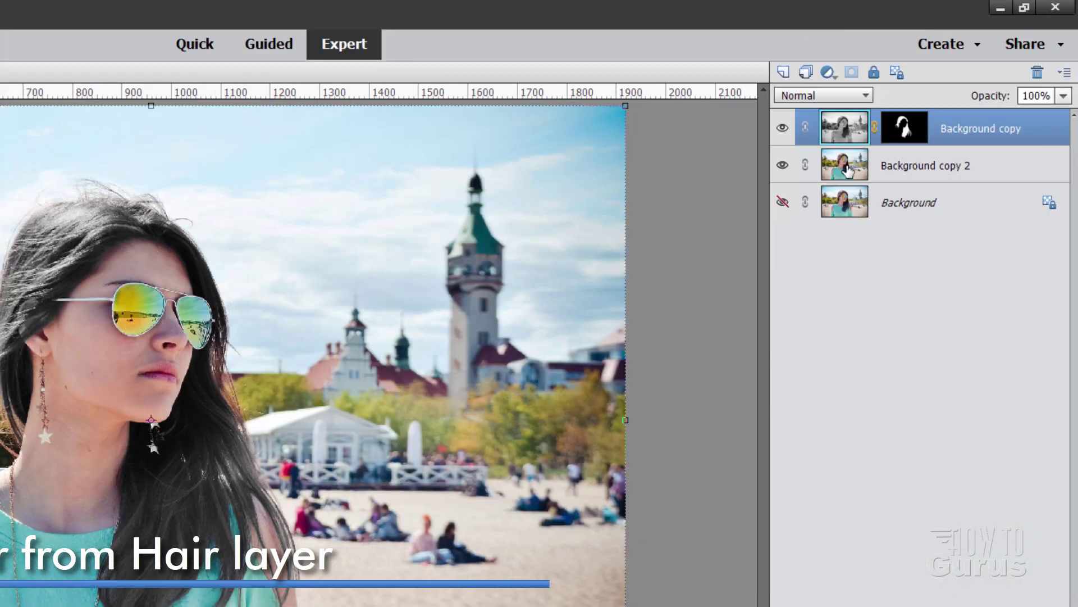
# Step: Group the Background copy and Background copy 2 layers and name the group Red
pyautogui.keyDown('ctrl'); pyautogui.click(987, 167); pyautogui.keyUp('ctrl')
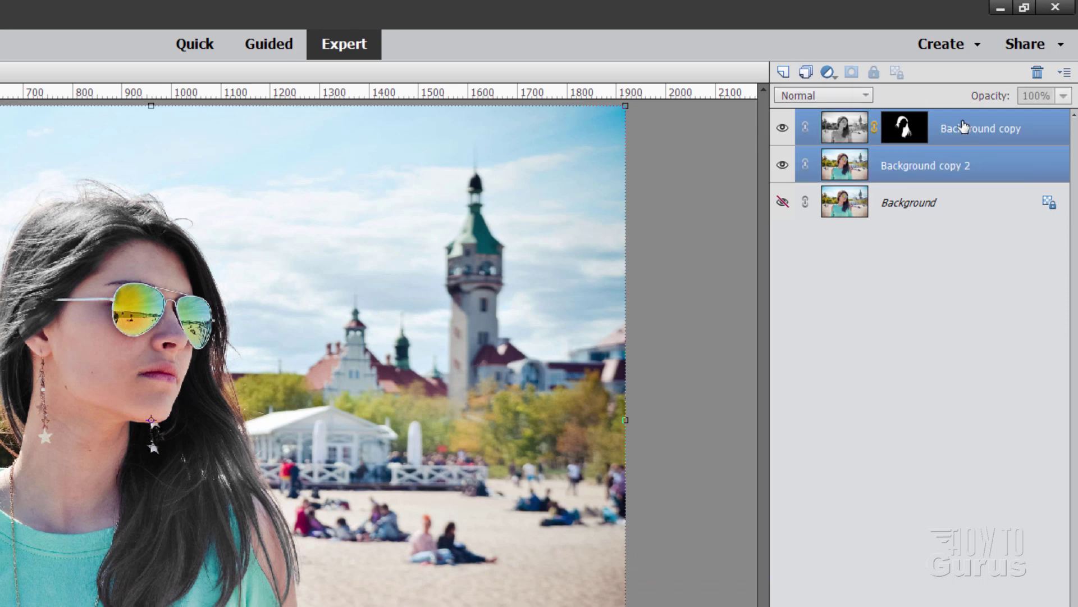
pyautogui.click(806, 74)
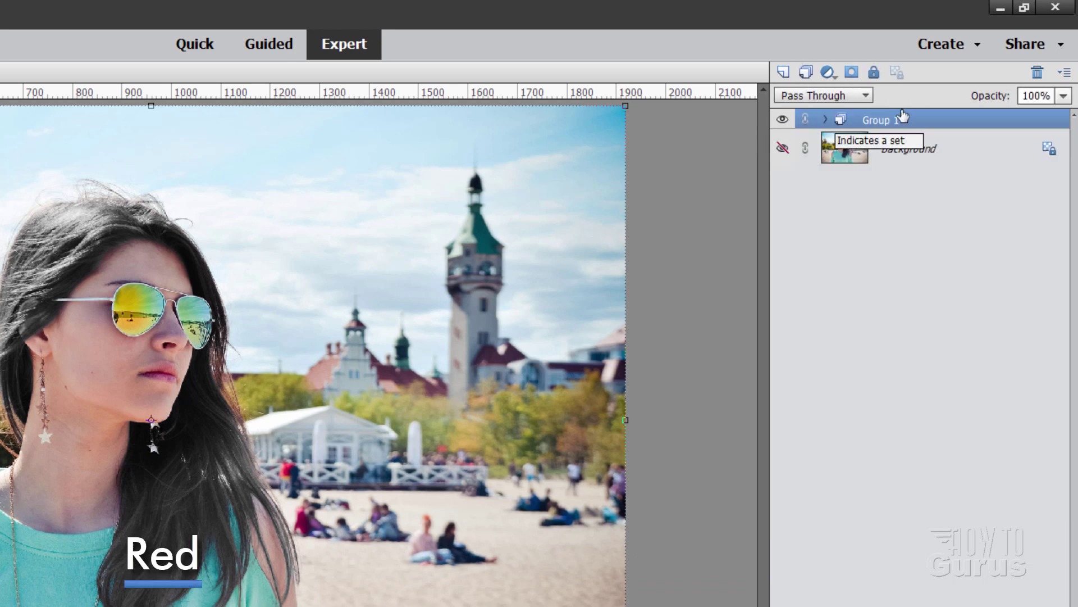
pyautogui.doubleClick(875, 125)
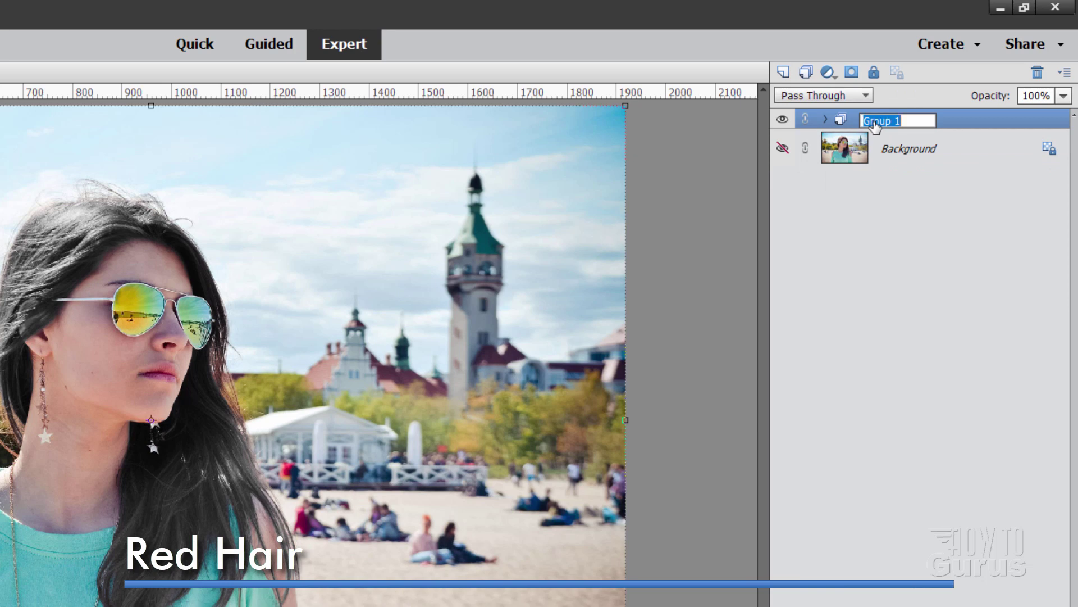
pyautogui.write('Red')
pyautogui.press('Return')
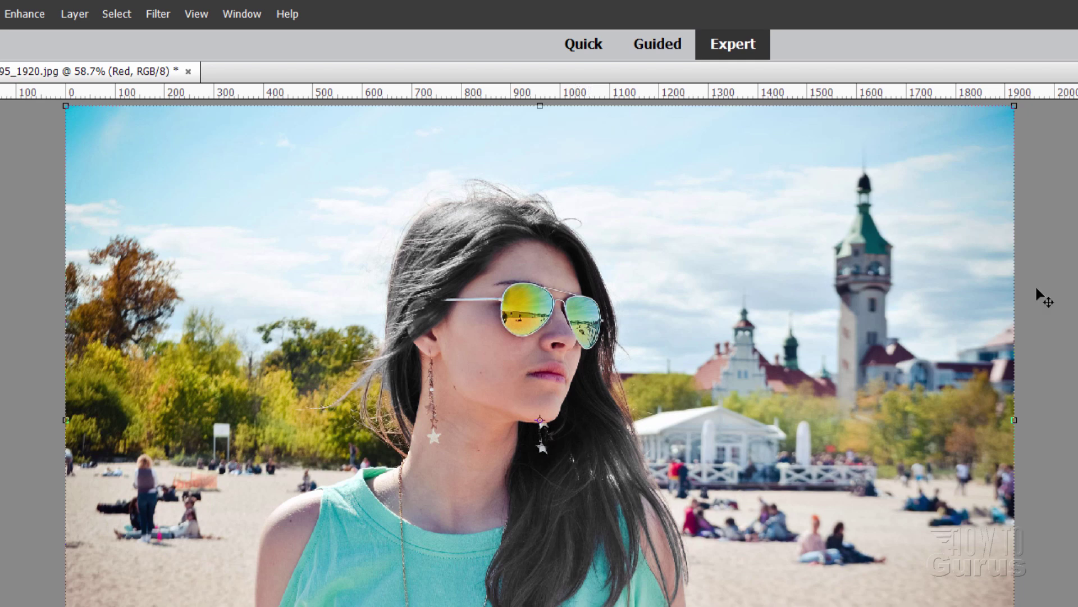
# Step: Add a Hue/Saturation adjustment layer above the hair layer in the Red group, clipped to the previous layer
pyautogui.click(73, 15)
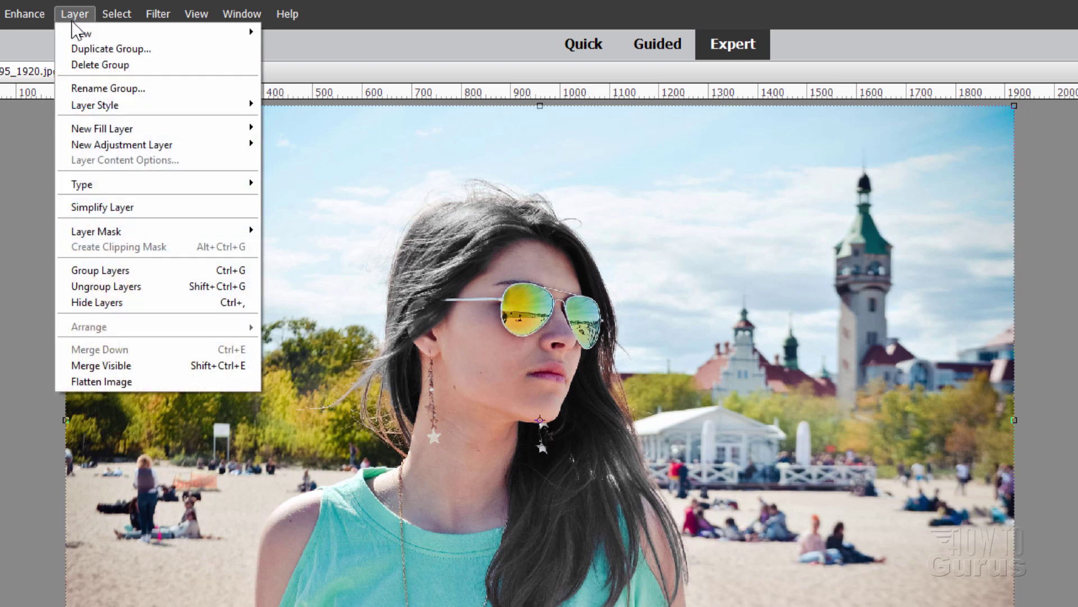
pyautogui.moveTo(118, 145)
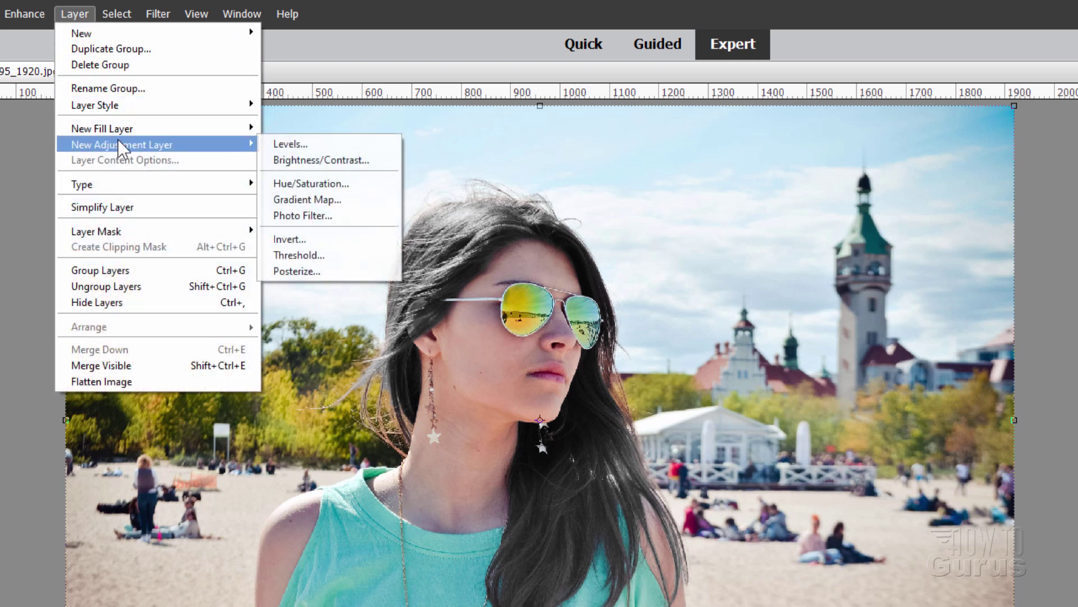
pyautogui.click(339, 178)
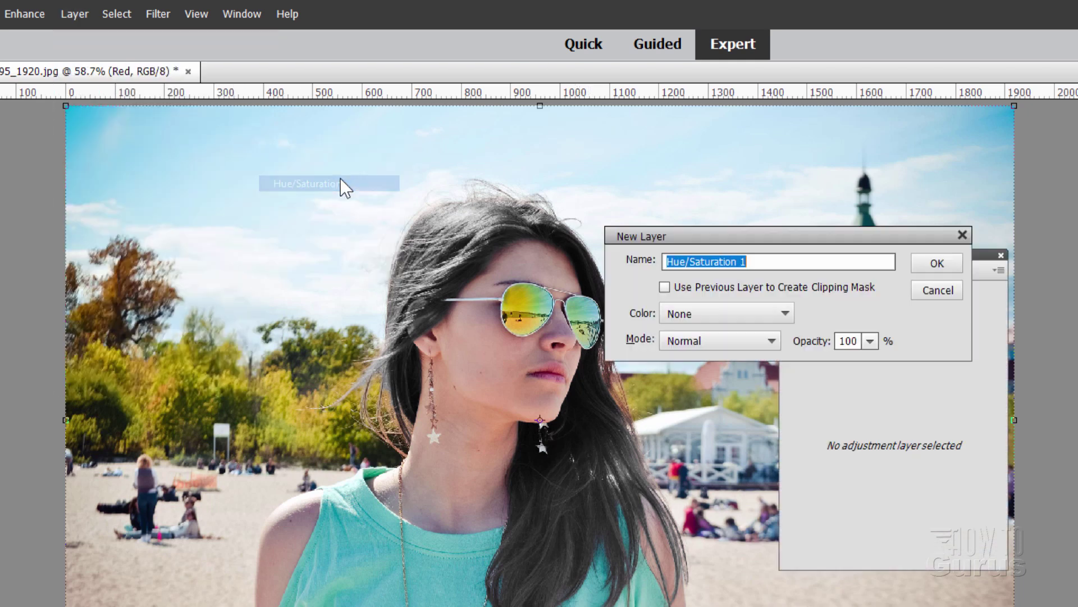
pyautogui.click(664, 287)
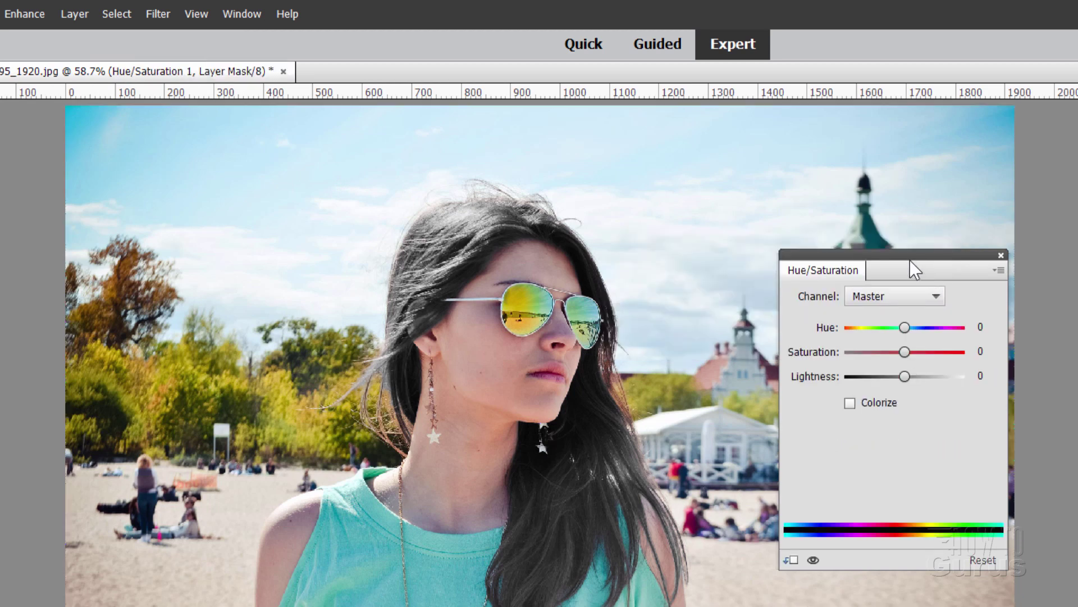
# Step: Colorize the hair red in the Hue/Saturation adjustment with hue 0 and saturation 35
pyautogui.click(850, 403)
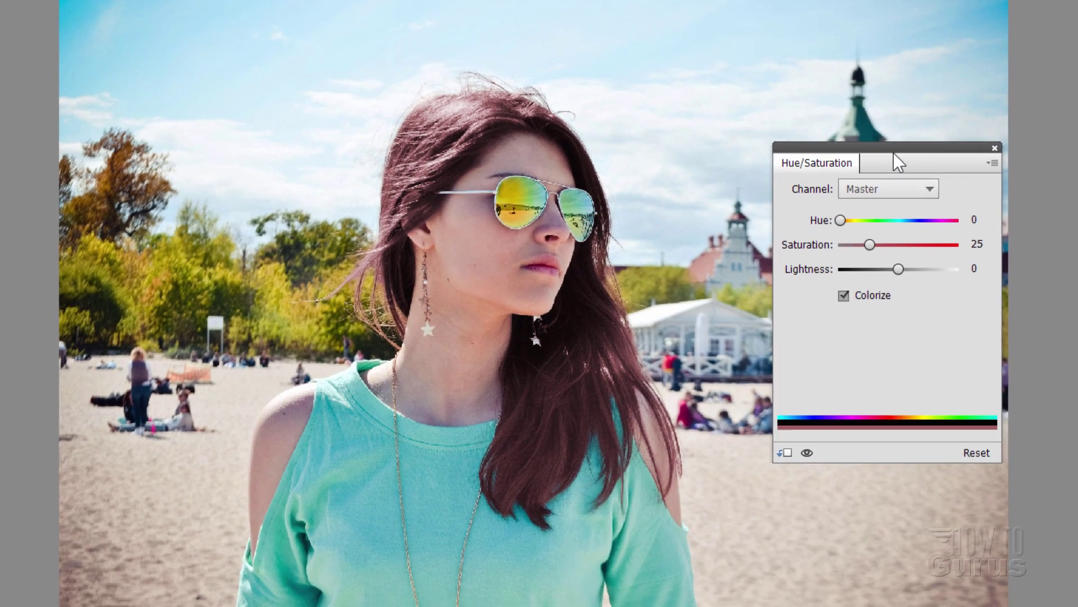
pyautogui.moveTo(904, 269); pyautogui.dragTo(861, 272)
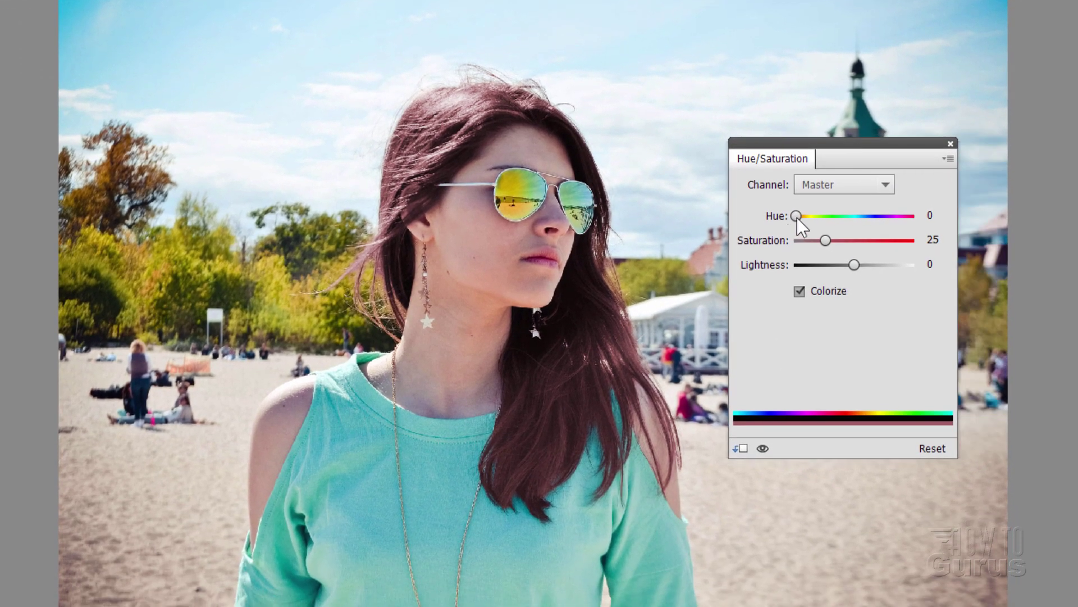
pyautogui.moveTo(797, 217); pyautogui.dragTo(837, 240)
pyautogui.click(951, 142)
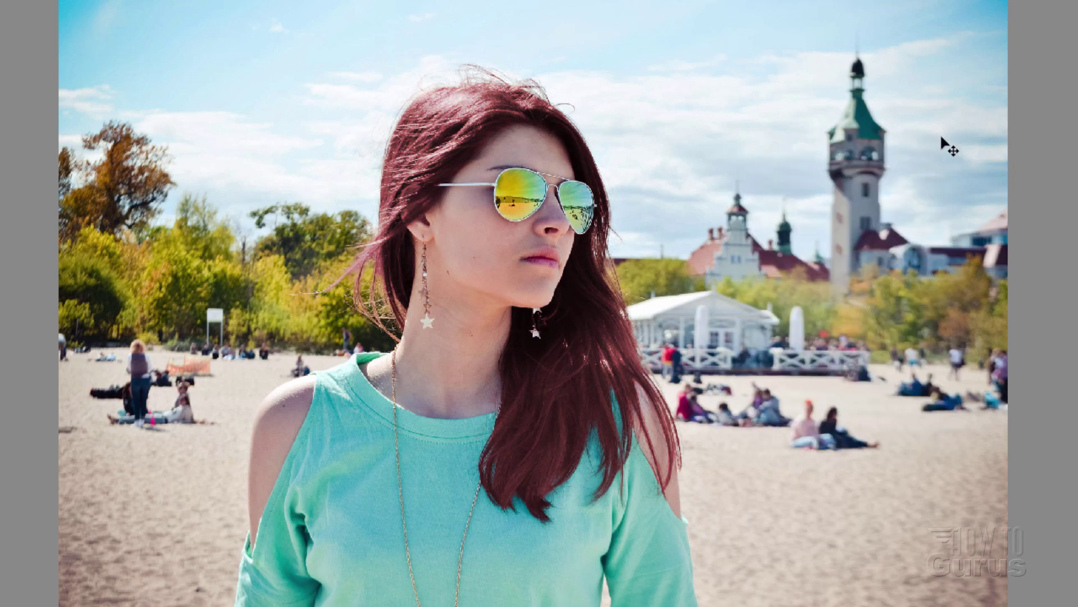
# Step: Add a Levels adjustment layer above the Hue/Saturation layer, using the previous layer to create a clipping mask
pyautogui.click(67, 14)
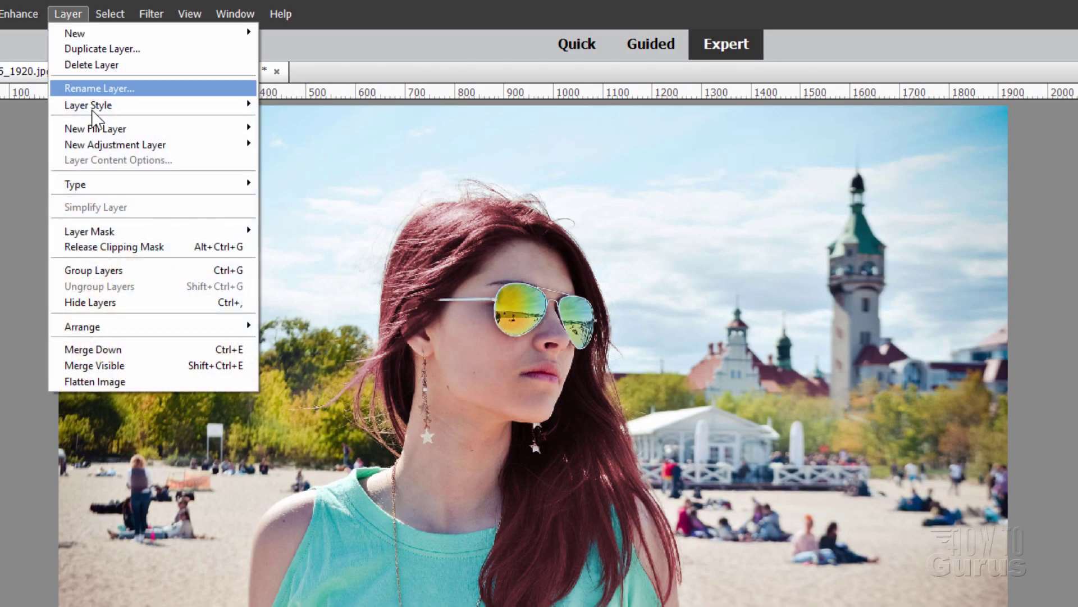
pyautogui.moveTo(115, 145)
pyautogui.click(286, 145)
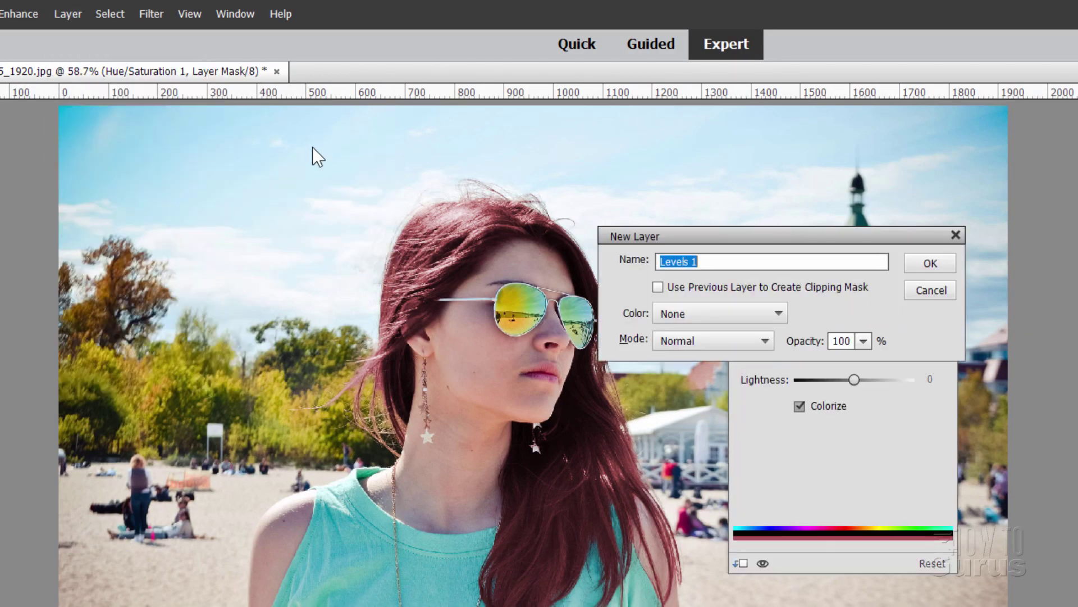
pyautogui.click(797, 288)
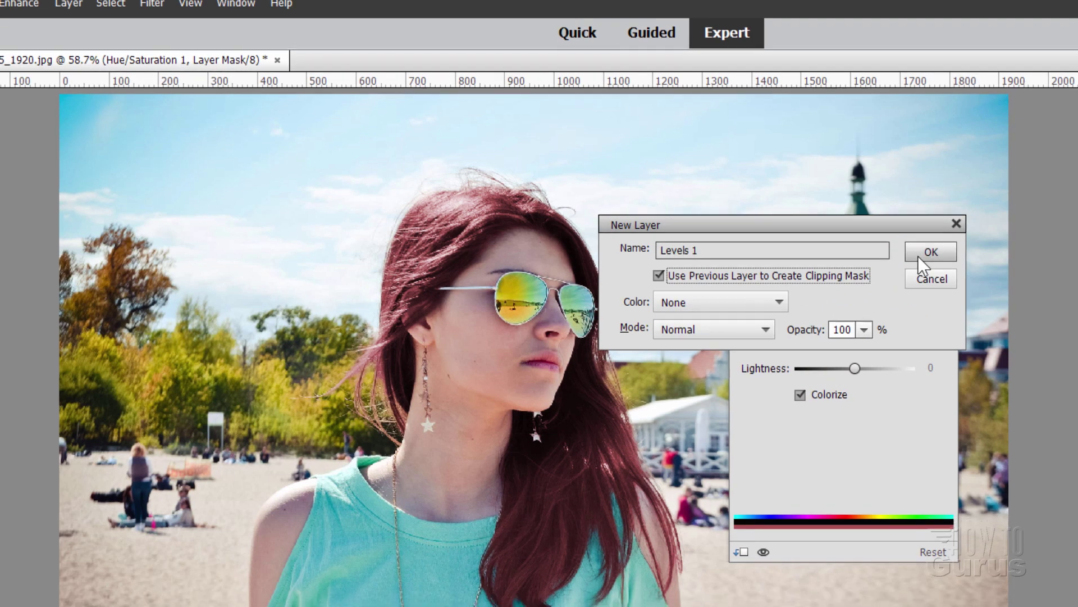
pyautogui.click(928, 263)
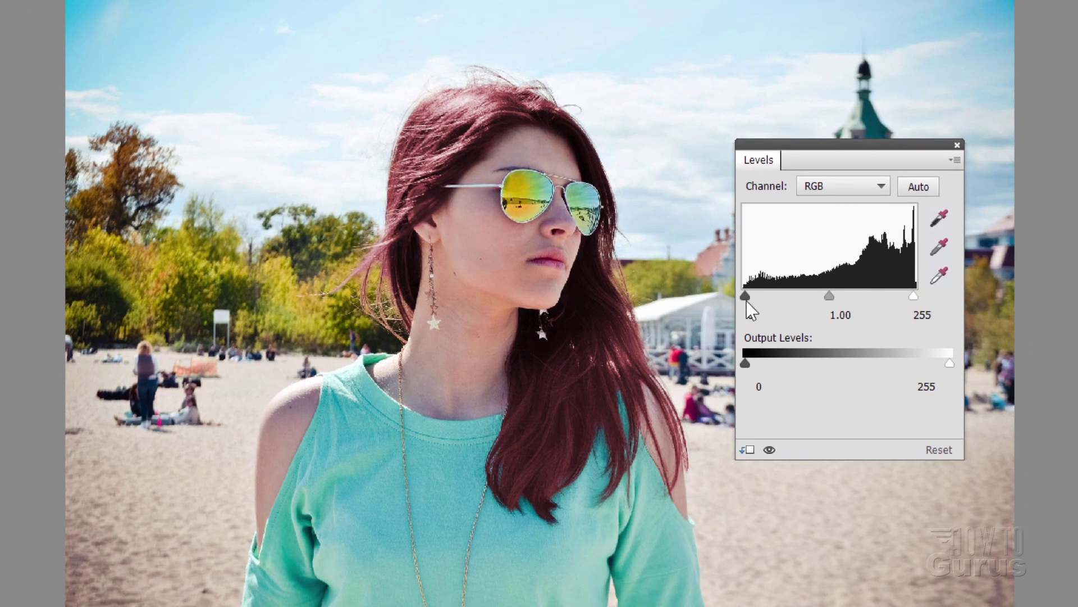
# Step: Set the red hair's Levels input values to 24 for shadows, 1.57 for midtones and 238 for highlights
pyautogui.moveTo(746, 293); pyautogui.dragTo(763, 290)
pyautogui.moveTo(838, 295)
pyautogui.mouseDown()
pyautogui.moveTo(749, 295)
pyautogui.moveTo(820, 292)
pyautogui.mouseUp()
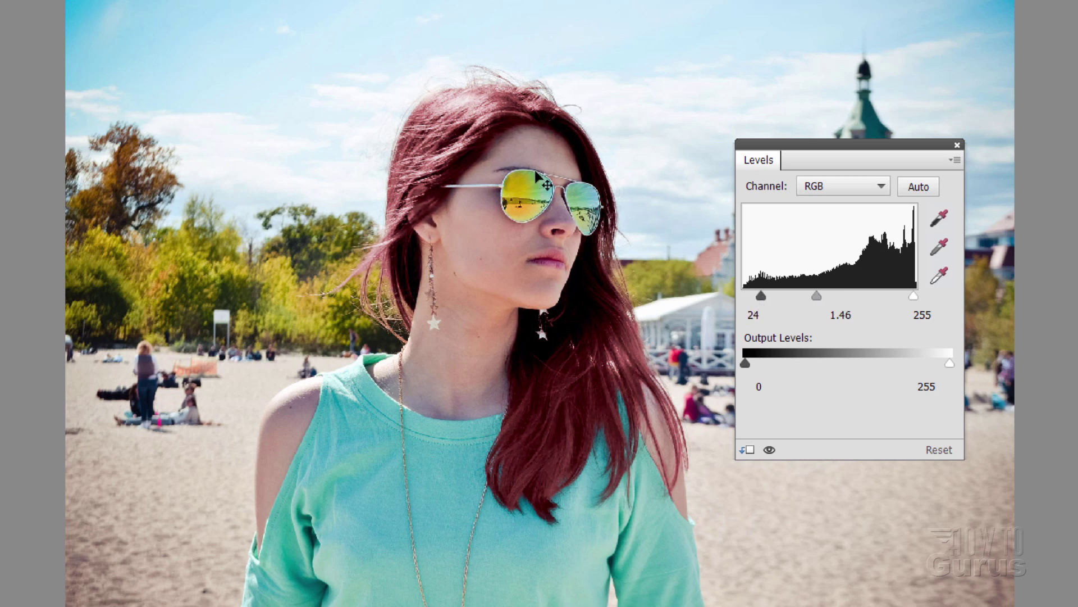
pyautogui.moveTo(914, 296); pyautogui.dragTo(904, 297)
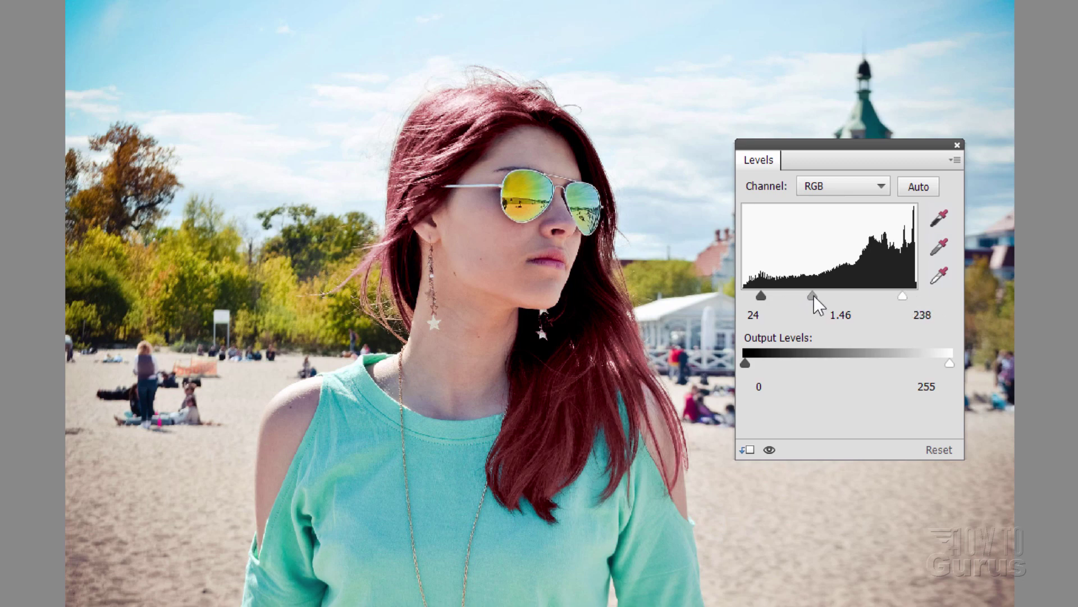
pyautogui.moveTo(814, 295); pyautogui.dragTo(807, 295)
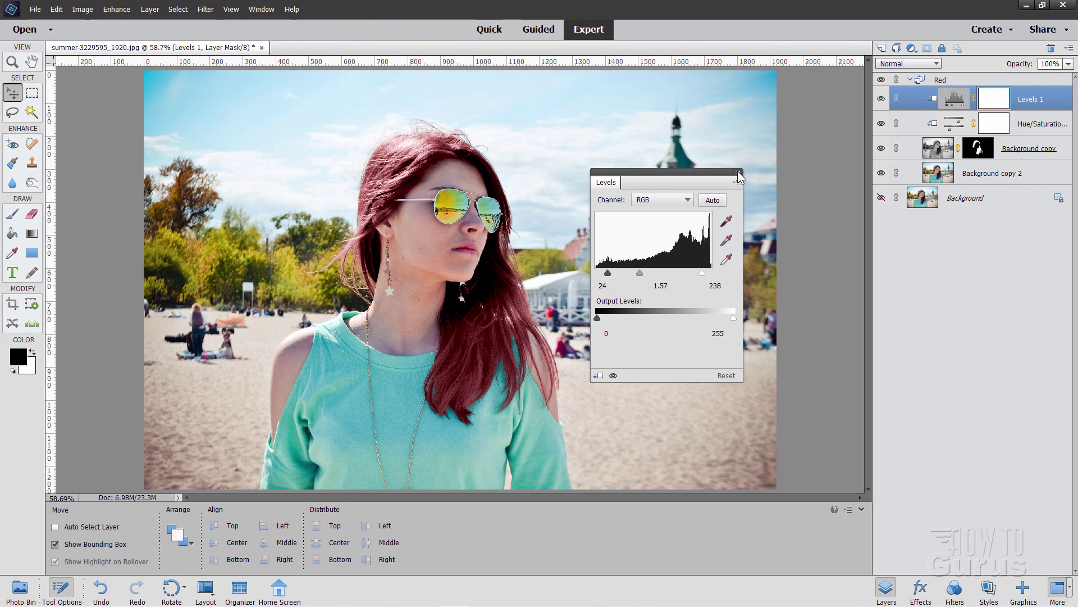
pyautogui.click(739, 173)
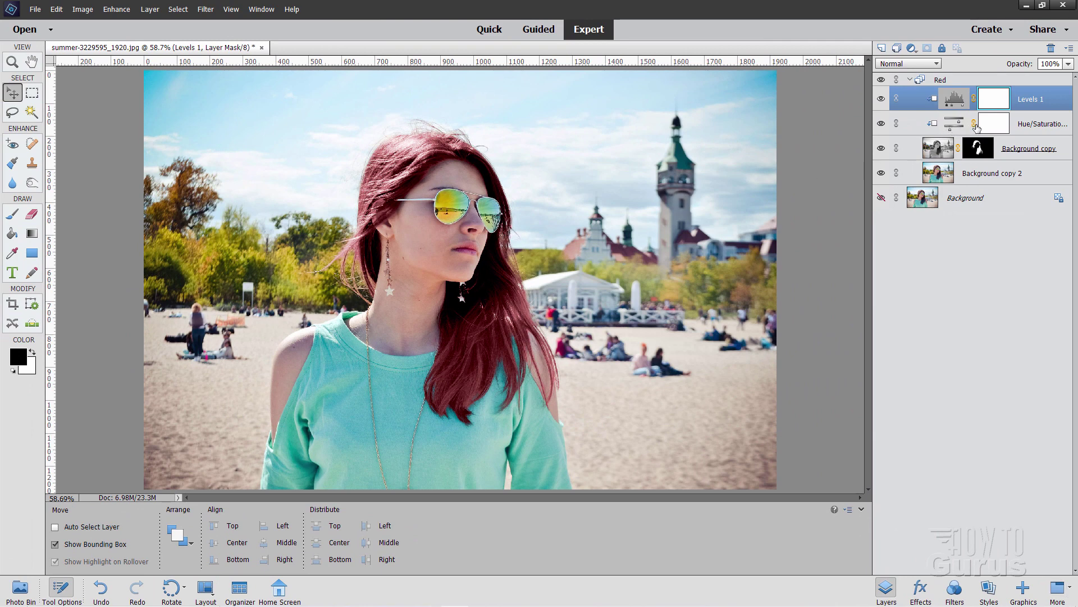
# Step: Reopen the Hue/Saturation adjustment in the Red group and raise its saturation to 41
pyautogui.doubleClick(957, 126)
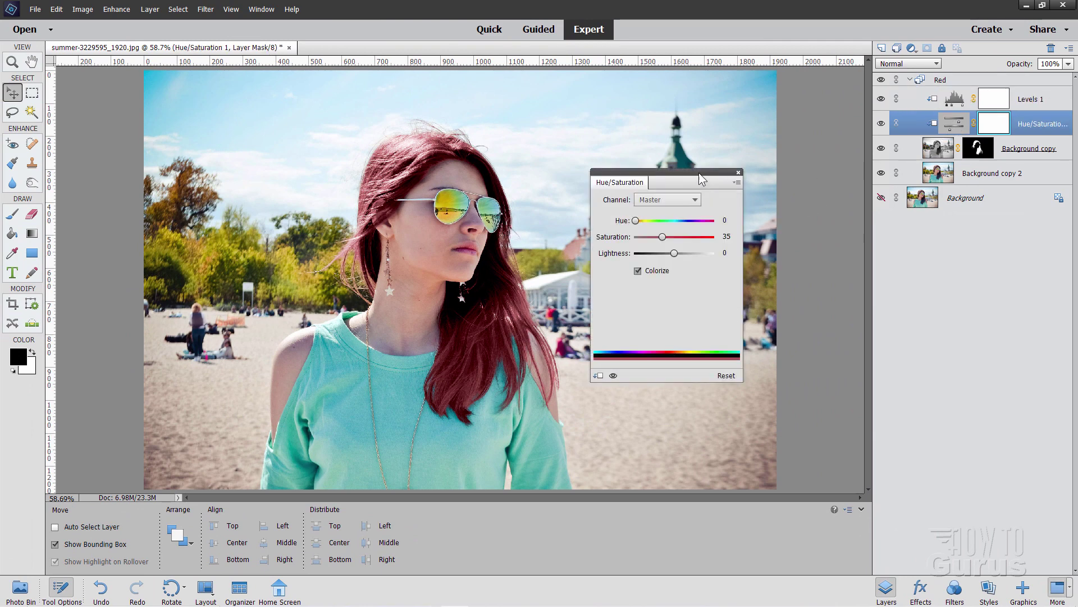
pyautogui.moveTo(688, 170); pyautogui.dragTo(688, 173)
pyautogui.moveTo(637, 222); pyautogui.dragTo(668, 238)
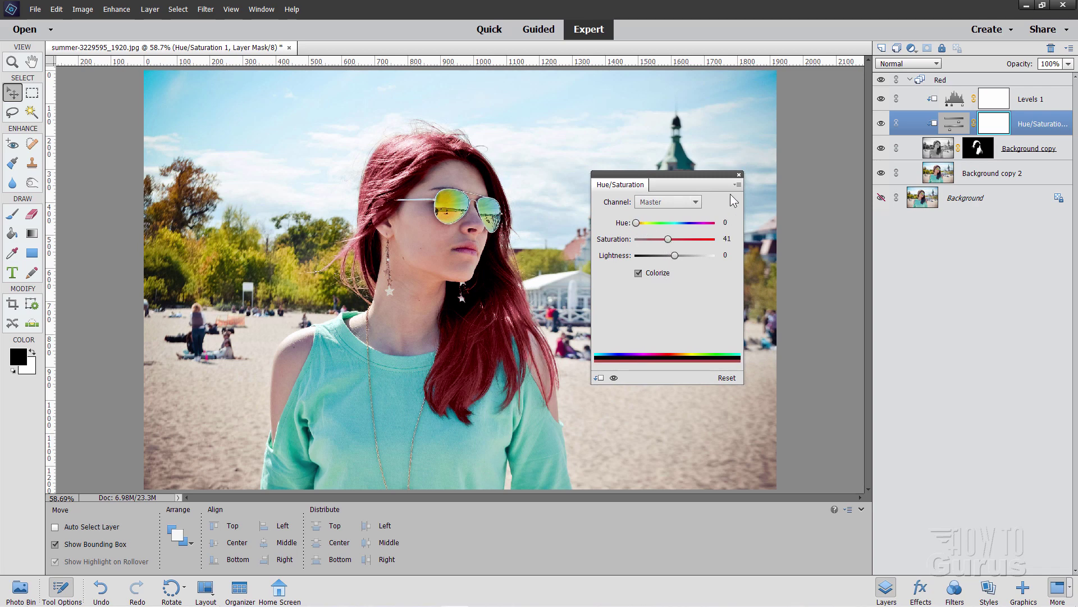
pyautogui.click(739, 175)
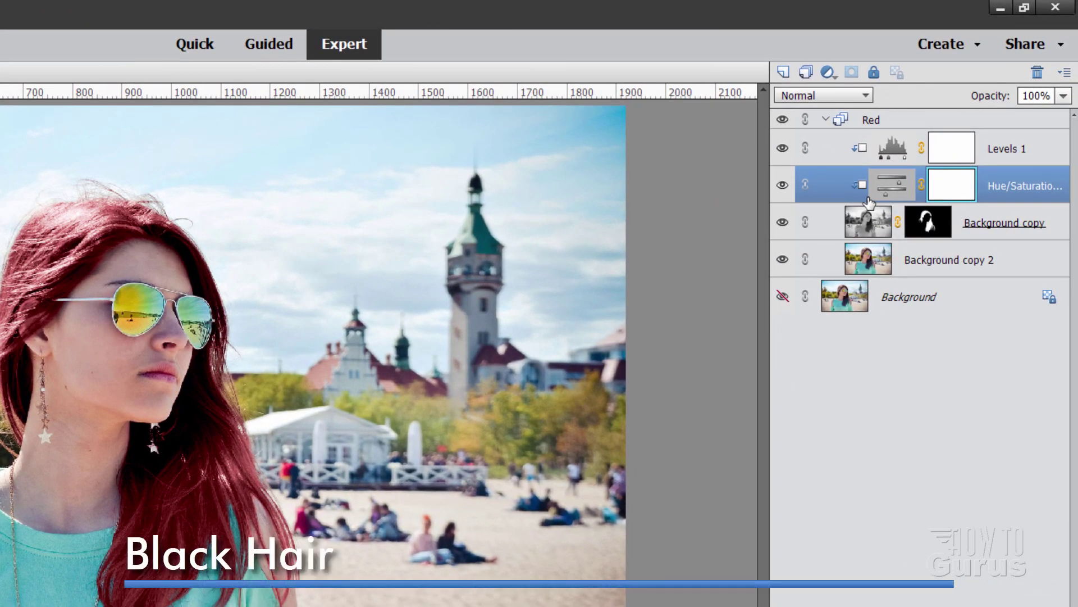
# Step: Collapse the Red group, duplicate it within the same document and name the copy Black
pyautogui.click(882, 93)
pyautogui.rightClick(872, 116)
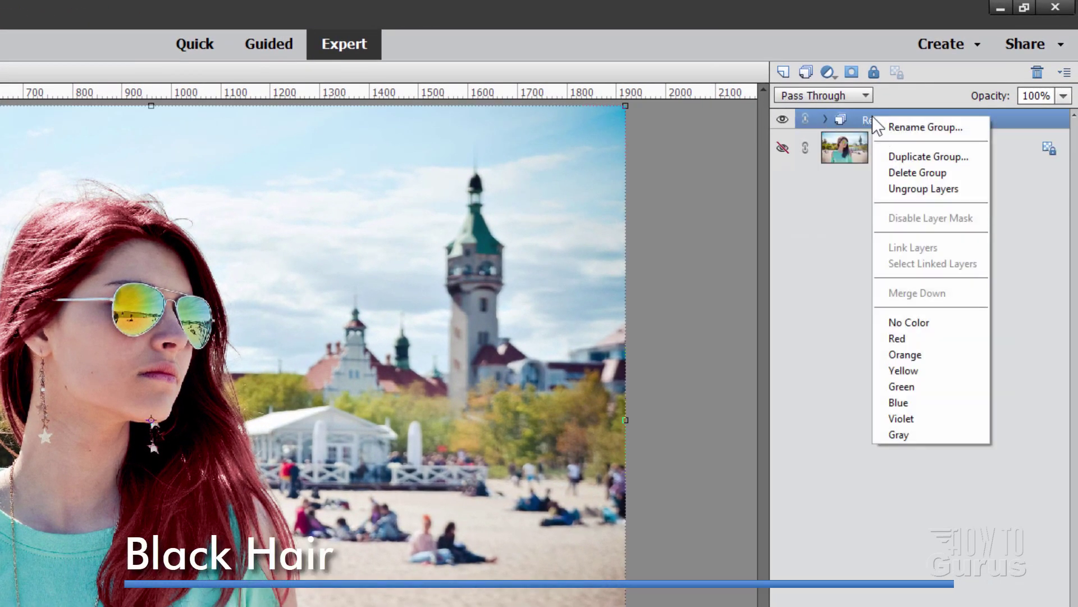
pyautogui.click(921, 157)
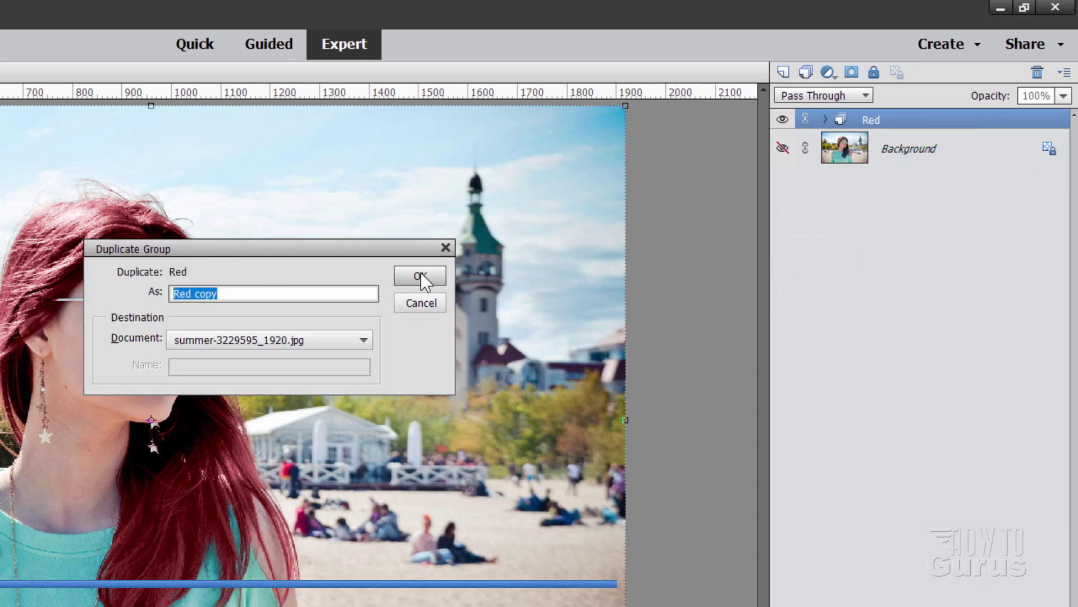
pyautogui.click(421, 279)
pyautogui.doubleClick(905, 120)
pyautogui.write('Black')
pyautogui.press('Return')
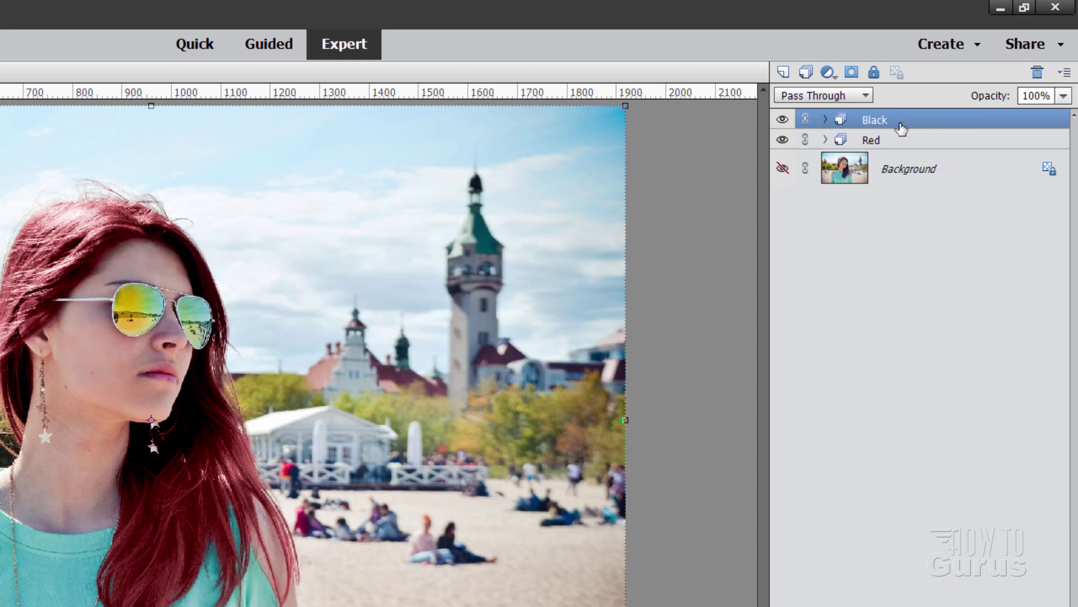
# Step: Set the saturation to 0 in the Black group's Hue/Saturation adjustment to take the red out of the hair
pyautogui.click(826, 121)
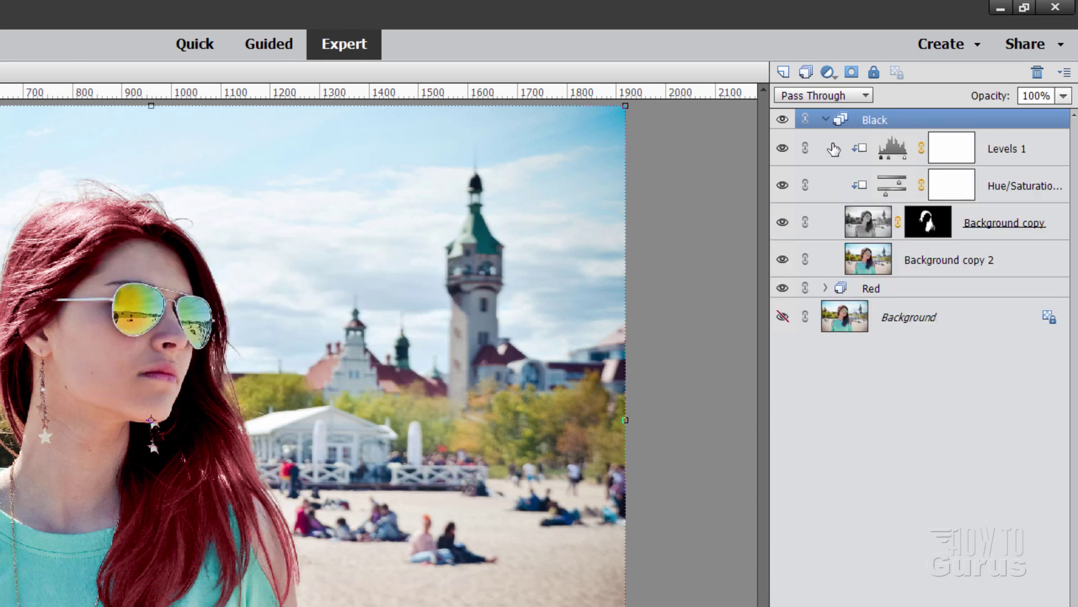
pyautogui.doubleClick(892, 185)
pyautogui.moveTo(461, 358); pyautogui.dragTo(394, 359)
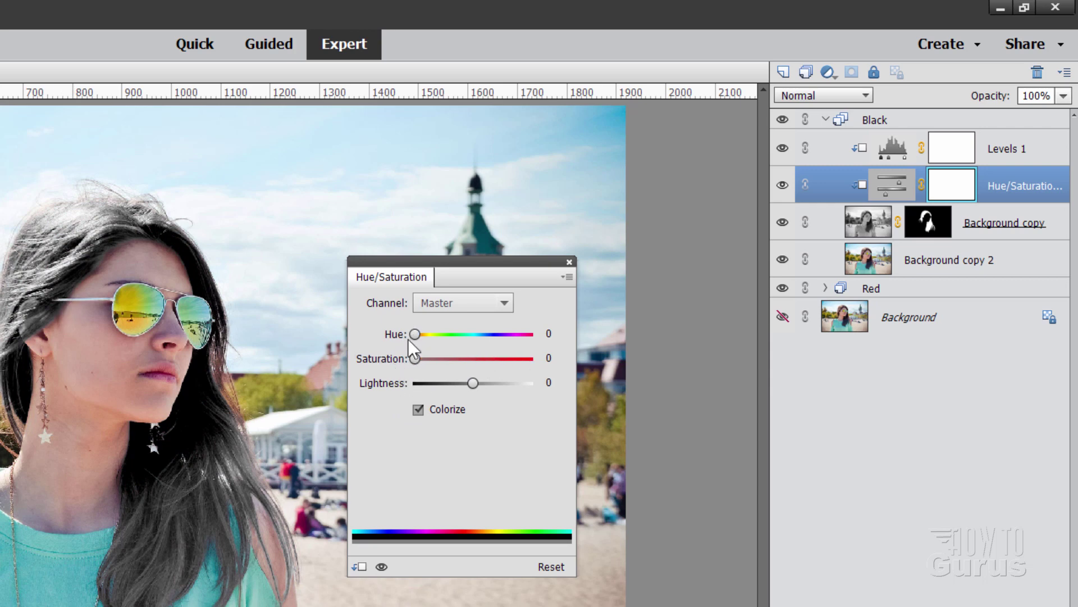
pyautogui.click(569, 261)
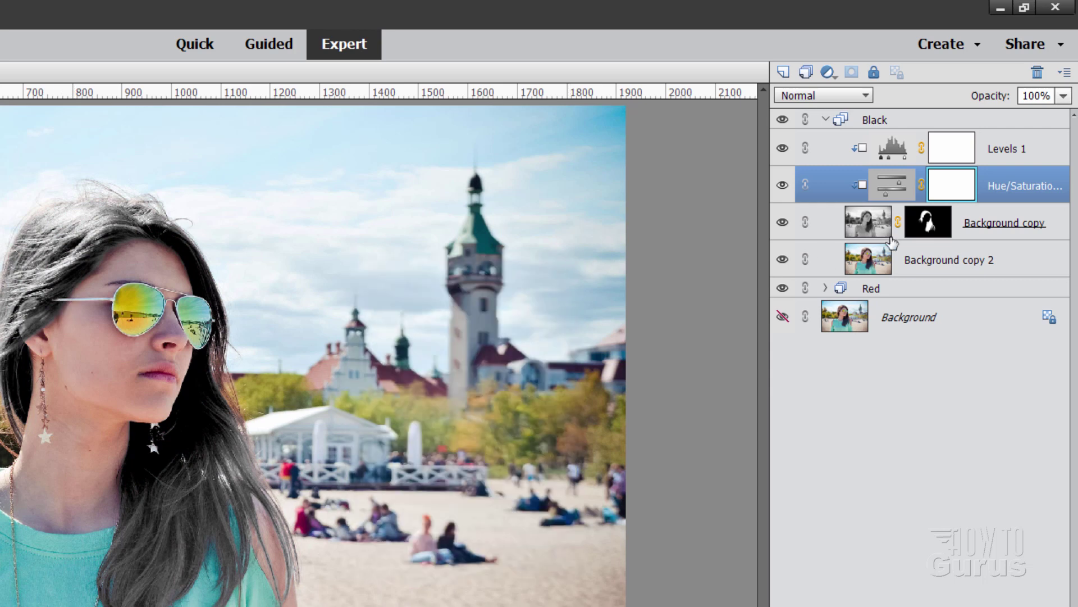
# Step: Darken the hair with the Black group's Levels adjustment, using input values of 26, 0.87 and about 240
pyautogui.doubleClick(893, 149)
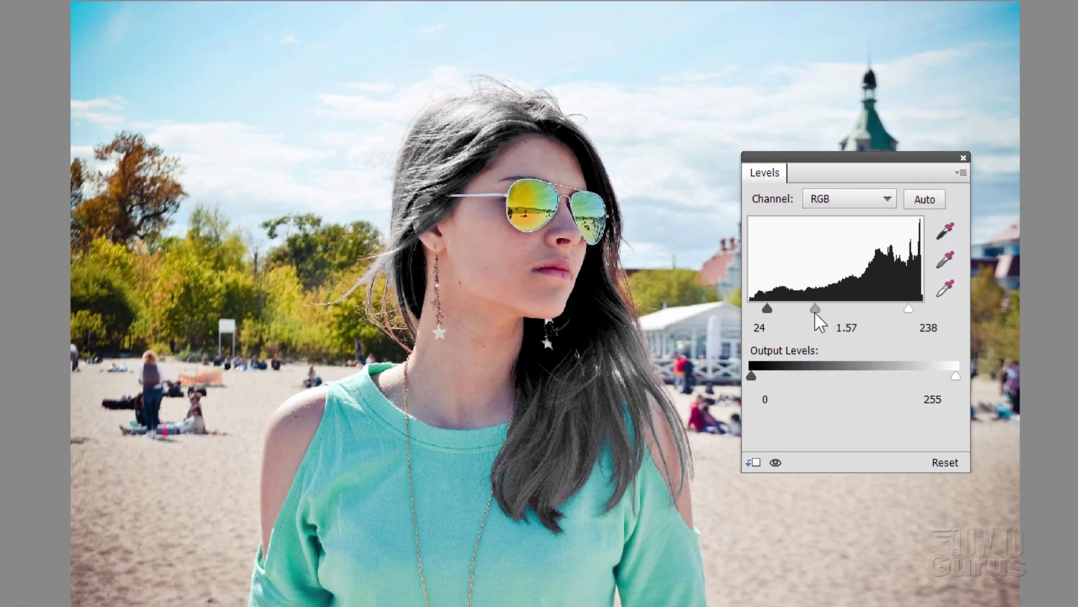
pyautogui.moveTo(447, 405); pyautogui.dragTo(469, 405)
pyautogui.moveTo(837, 308)
pyautogui.mouseDown()
pyautogui.moveTo(854, 307)
pyautogui.moveTo(834, 306)
pyautogui.moveTo(844, 308)
pyautogui.mouseUp()
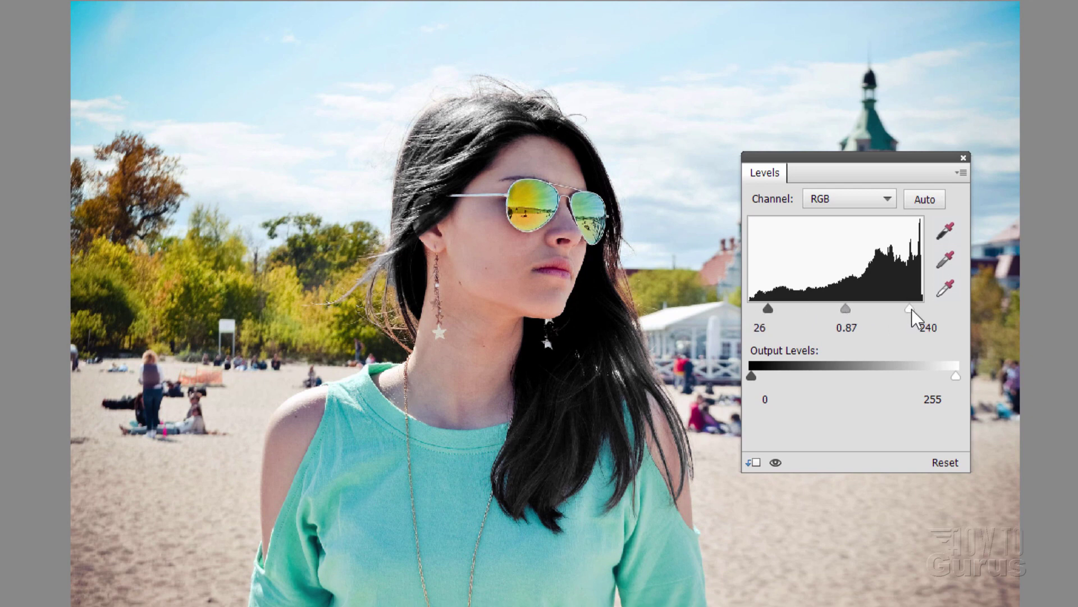
pyautogui.moveTo(911, 309); pyautogui.dragTo(913, 308)
pyautogui.click(964, 156)
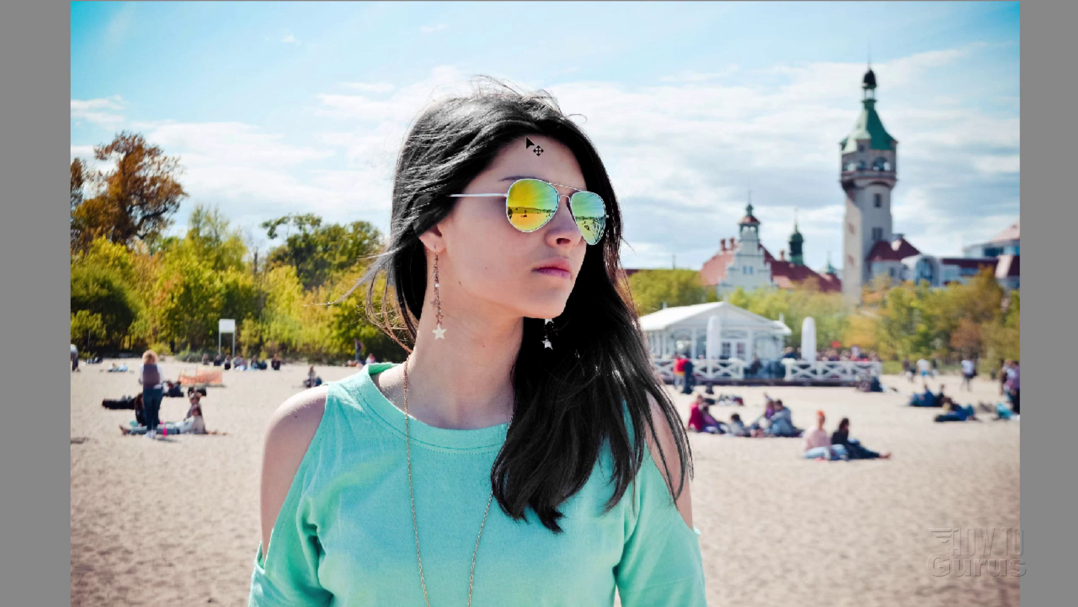
# Step: Collapse the Black group and duplicate the Red group within the same document as Blond
pyautogui.hotkey('ctrl', 't')
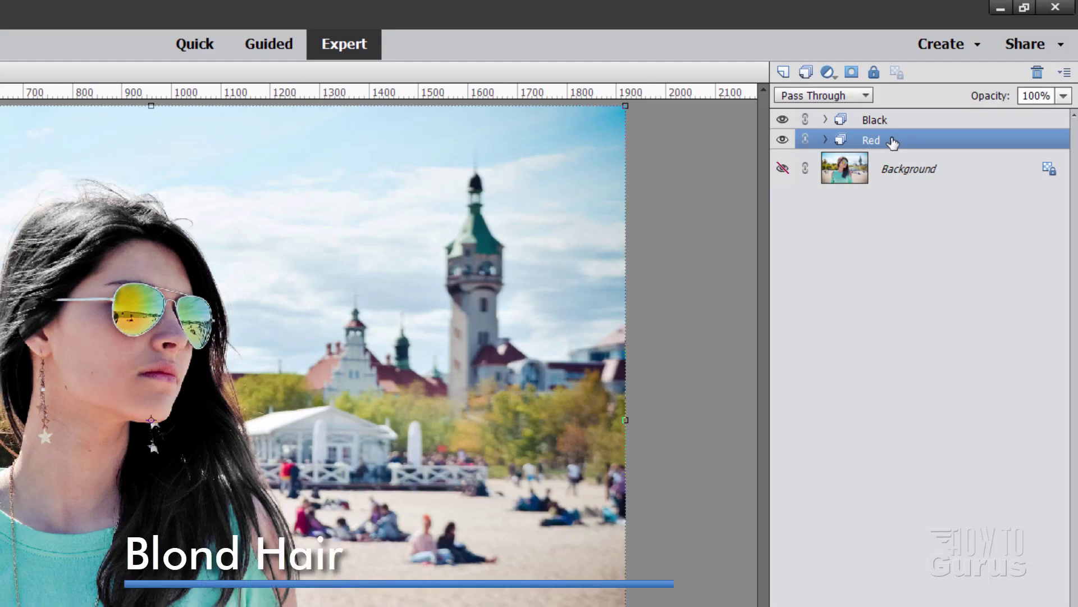
pyautogui.rightClick(891, 140)
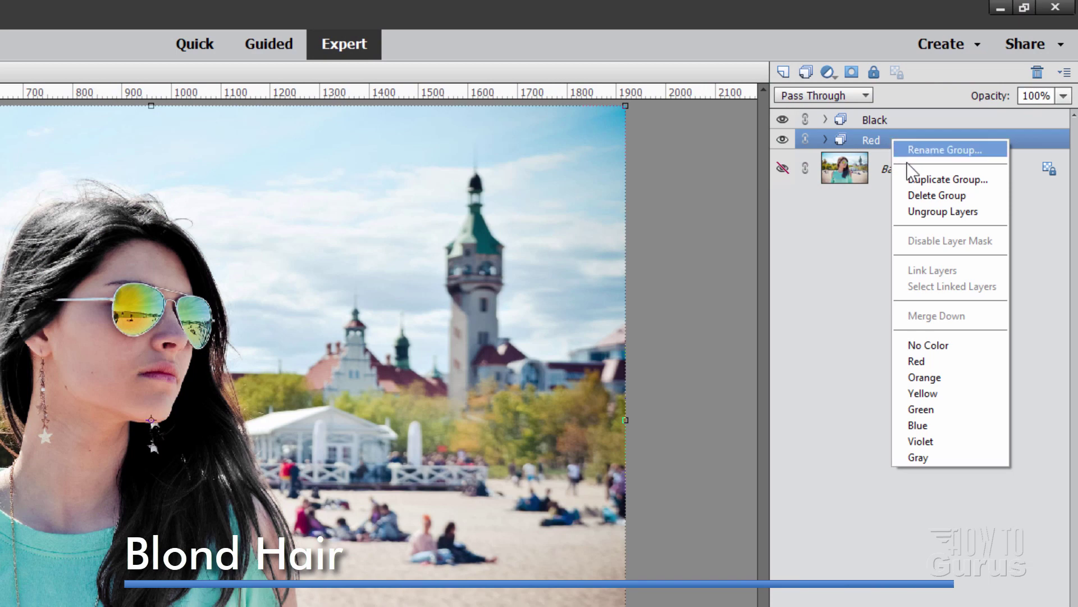
pyautogui.click(919, 179)
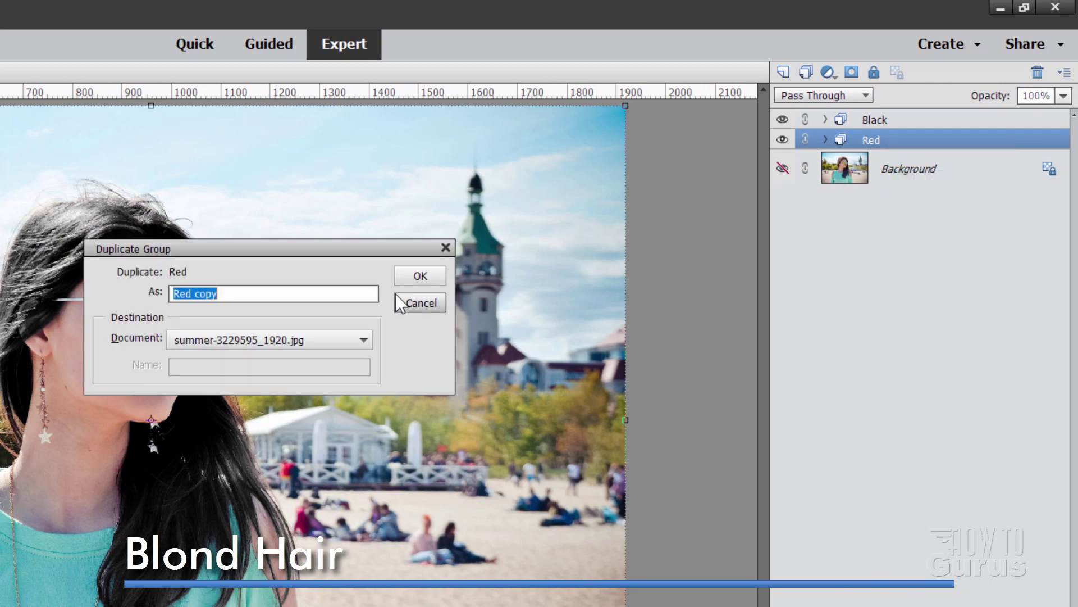
pyautogui.write('Blond')
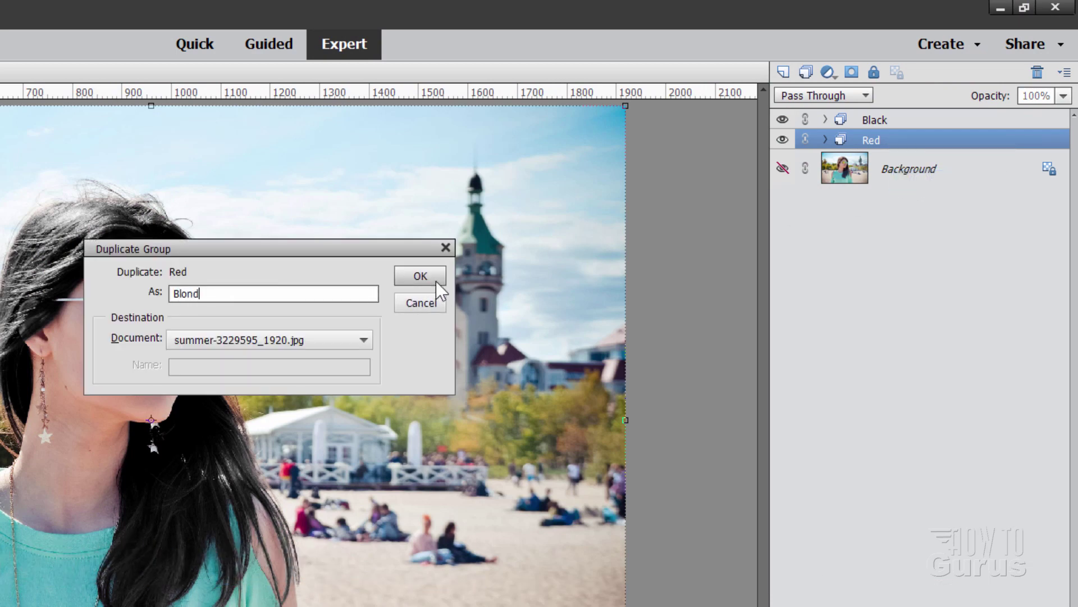
pyautogui.click(435, 281)
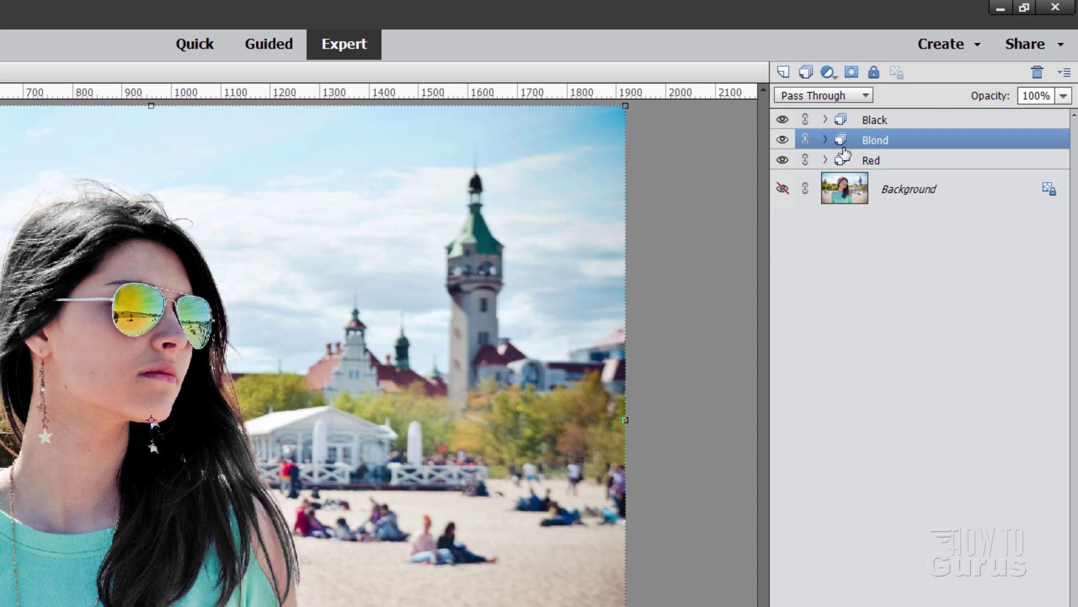
# Step: Expand the Blond group and hide the Black and Red groups so that only the Blond version shows
pyautogui.click(825, 140)
pyautogui.click(783, 121)
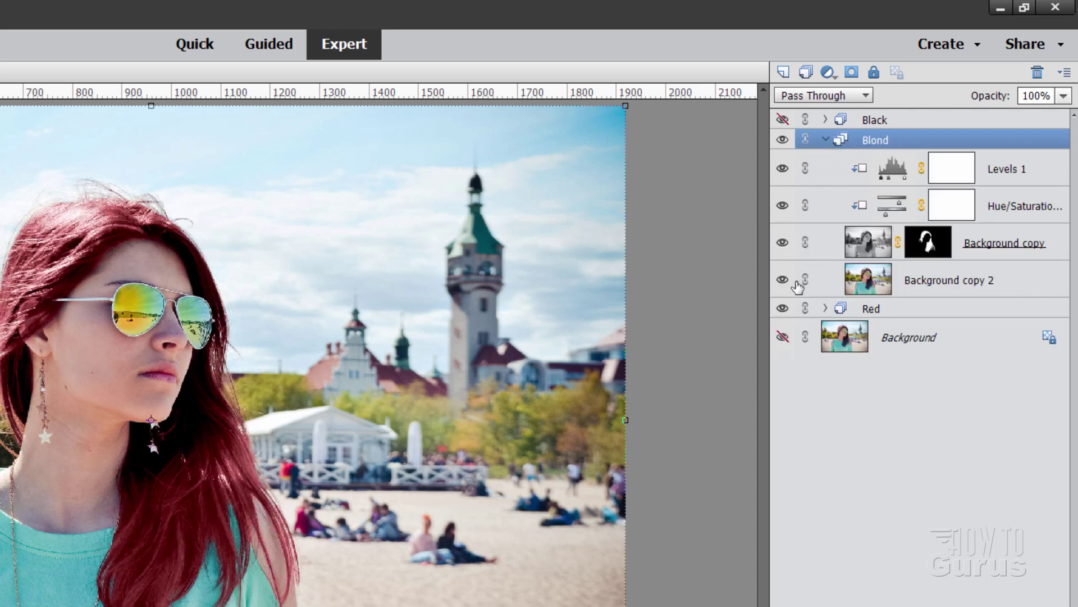
pyautogui.click(782, 309)
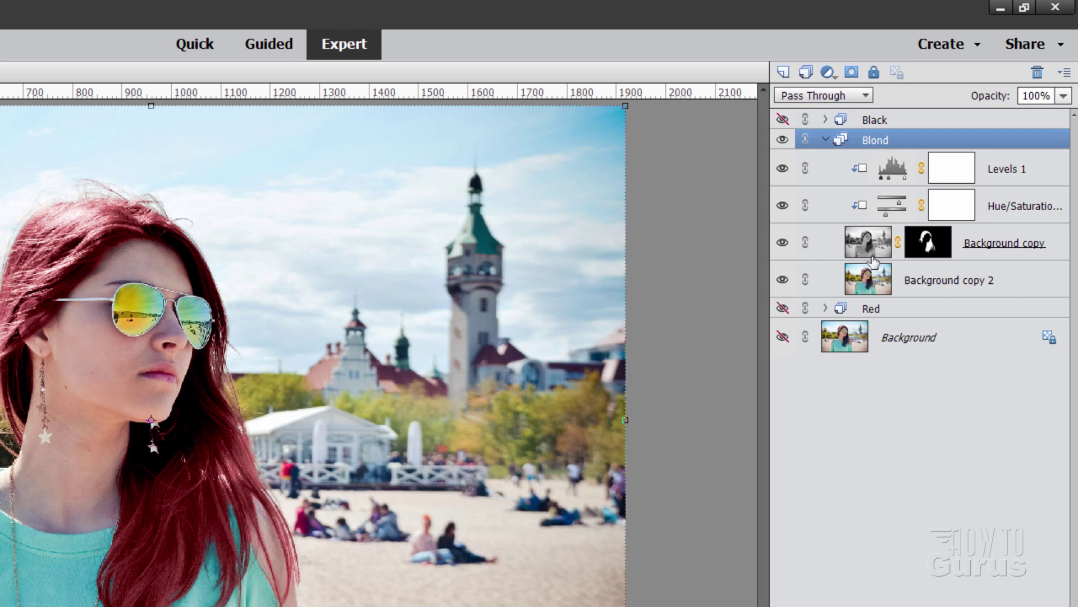
# Step: Recolor the hair with the Blond group's Hue/Saturation adjustment, using hue 31, saturation 38 and lightness +4
pyautogui.doubleClick(902, 209)
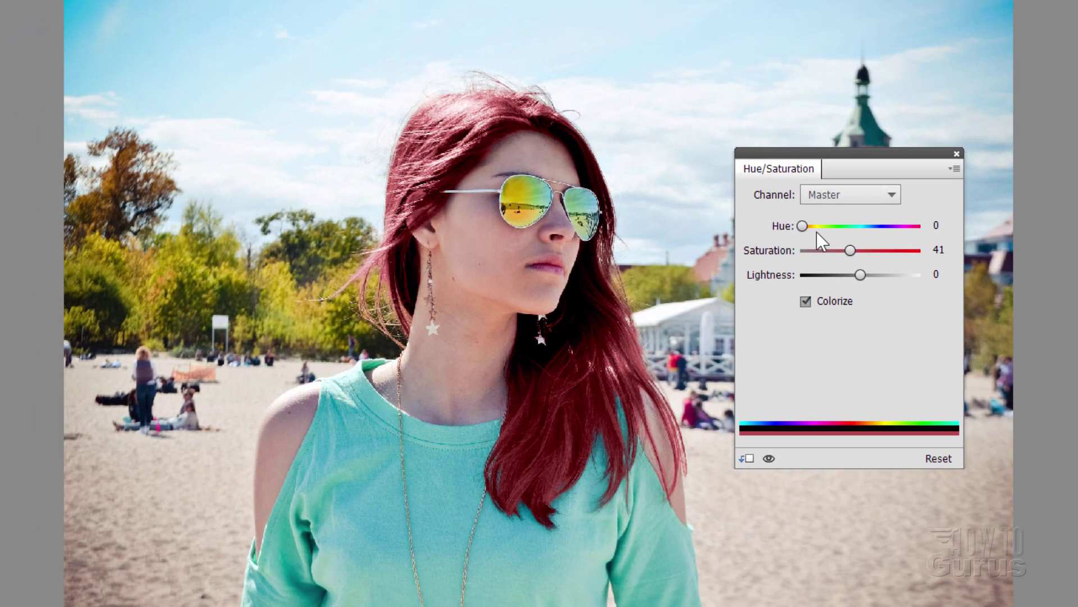
pyautogui.moveTo(802, 226)
pyautogui.mouseDown()
pyautogui.moveTo(821, 224)
pyautogui.moveTo(809, 227)
pyautogui.mouseUp()
pyautogui.moveTo(860, 275)
pyautogui.mouseDown()
pyautogui.moveTo(876, 275)
pyautogui.moveTo(862, 273)
pyautogui.mouseUp()
pyautogui.moveTo(850, 250); pyautogui.dragTo(813, 223)
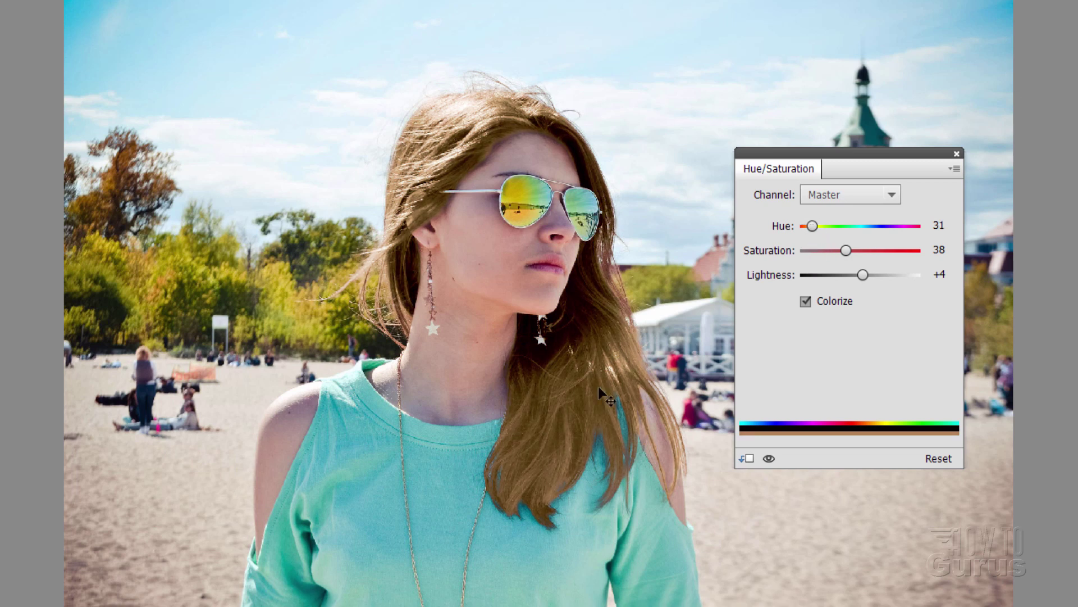
pyautogui.click(956, 154)
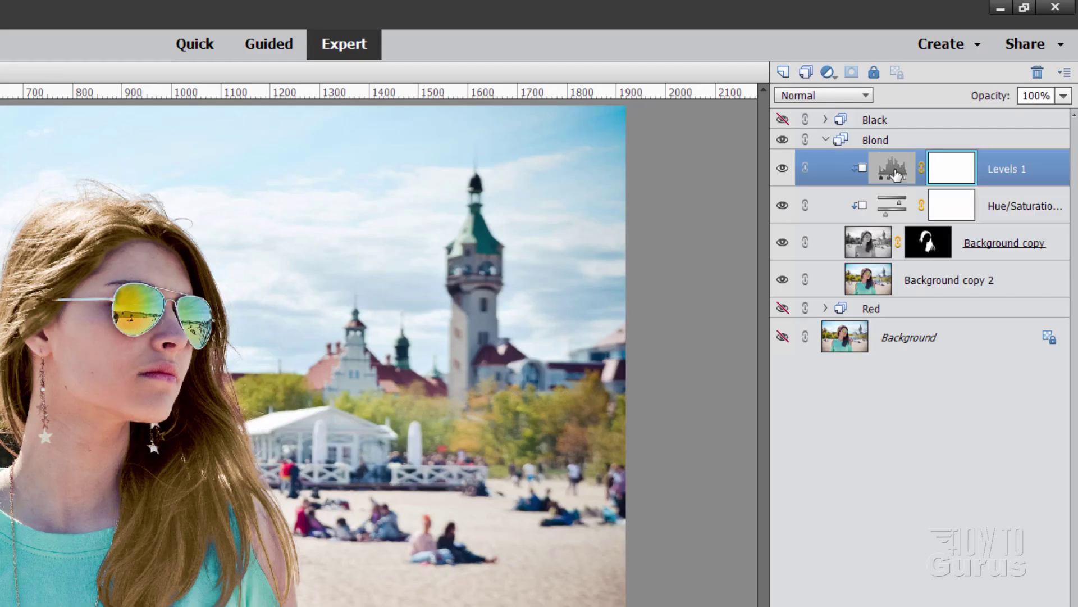
# Step: Brighten the hair with the Blond group's Levels adjustment, using midtone input 1.72, white input about 187 and a slightly raised black input
pyautogui.doubleClick(893, 168)
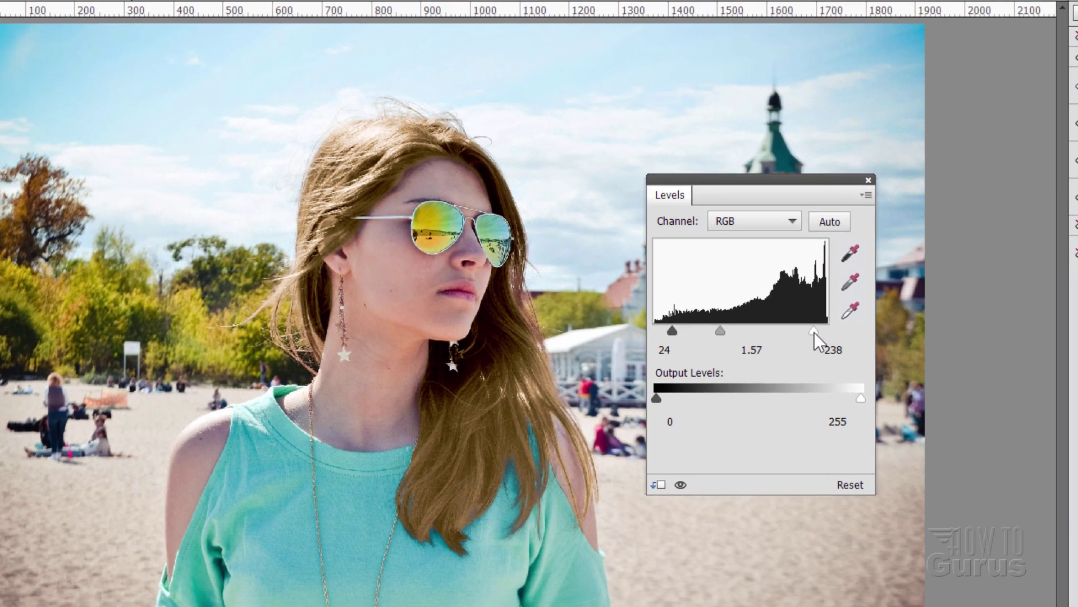
pyautogui.moveTo(515, 413); pyautogui.dragTo(493, 412)
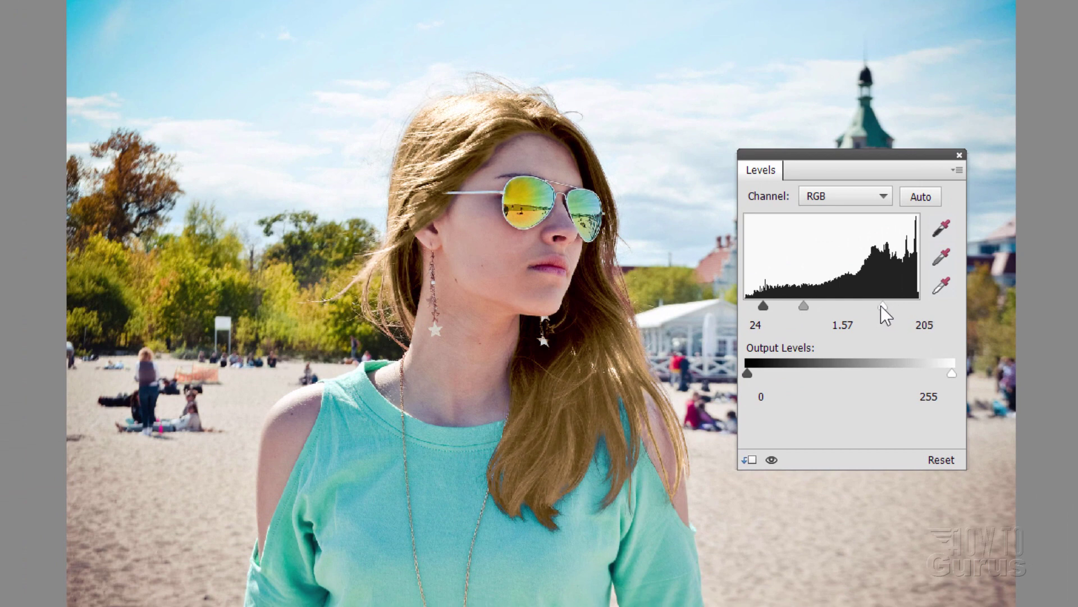
pyautogui.moveTo(880, 305)
pyautogui.mouseDown()
pyautogui.moveTo(860, 308)
pyautogui.moveTo(879, 305)
pyautogui.mouseUp()
pyautogui.moveTo(802, 305)
pyautogui.mouseDown()
pyautogui.moveTo(763, 302)
pyautogui.moveTo(797, 302)
pyautogui.mouseUp()
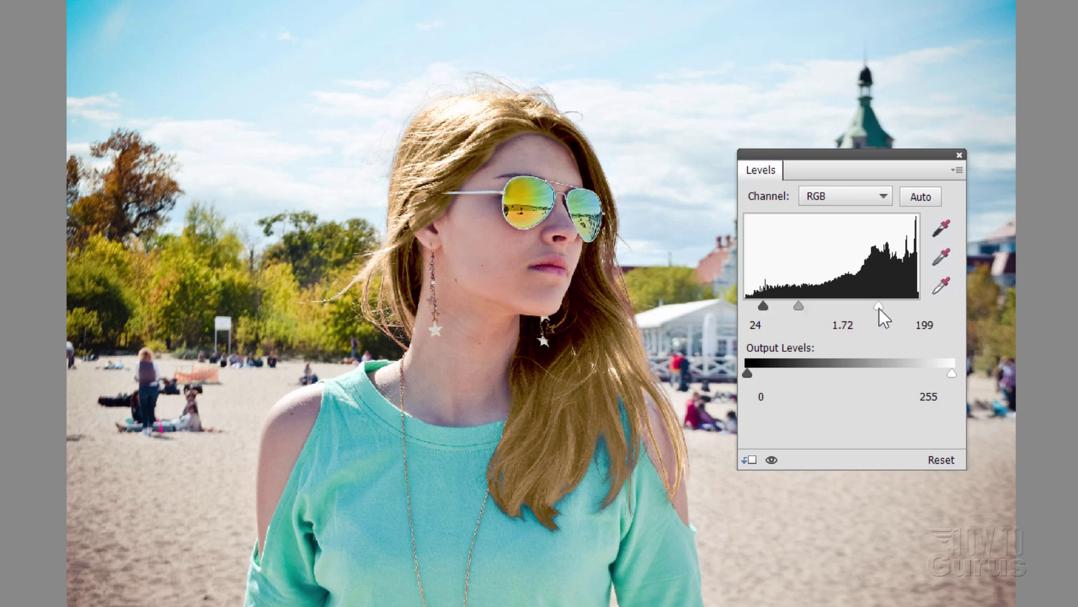
pyautogui.moveTo(878, 307); pyautogui.dragTo(872, 306)
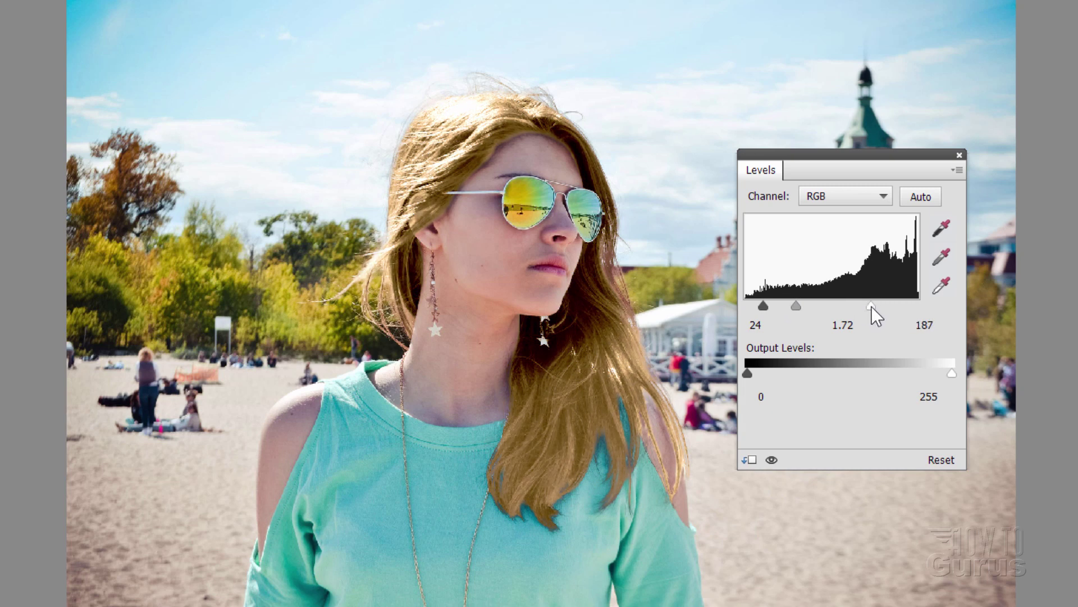
pyautogui.moveTo(764, 305); pyautogui.dragTo(766, 305)
pyautogui.click(959, 155)
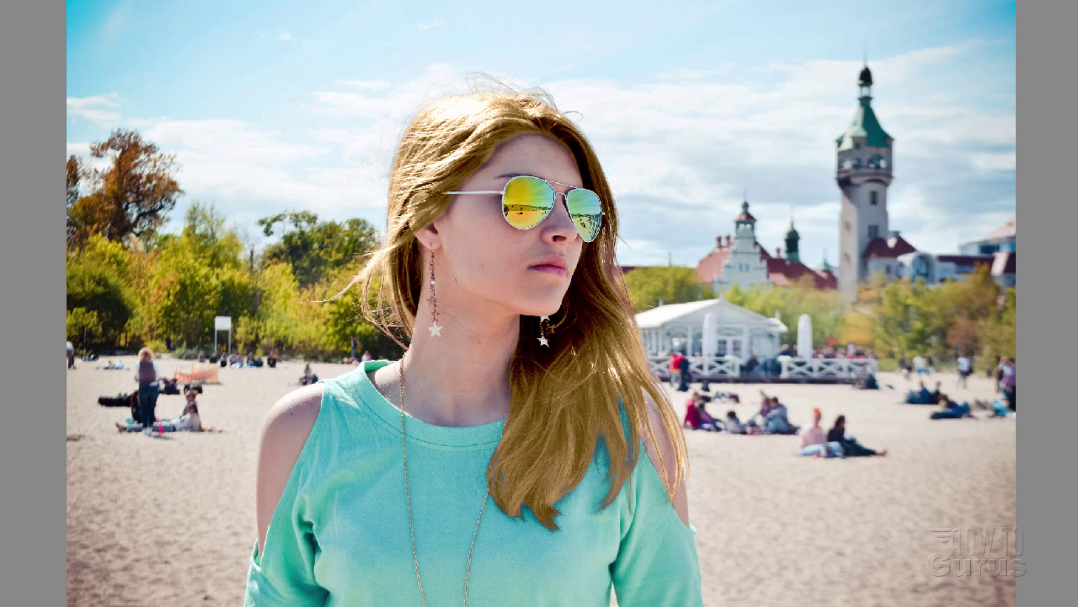
# Step: Fine-tune the saturation and lightness of the blond hair in the Blond group's Hue/Saturation adjustment
pyautogui.doubleClick(1020, 228)
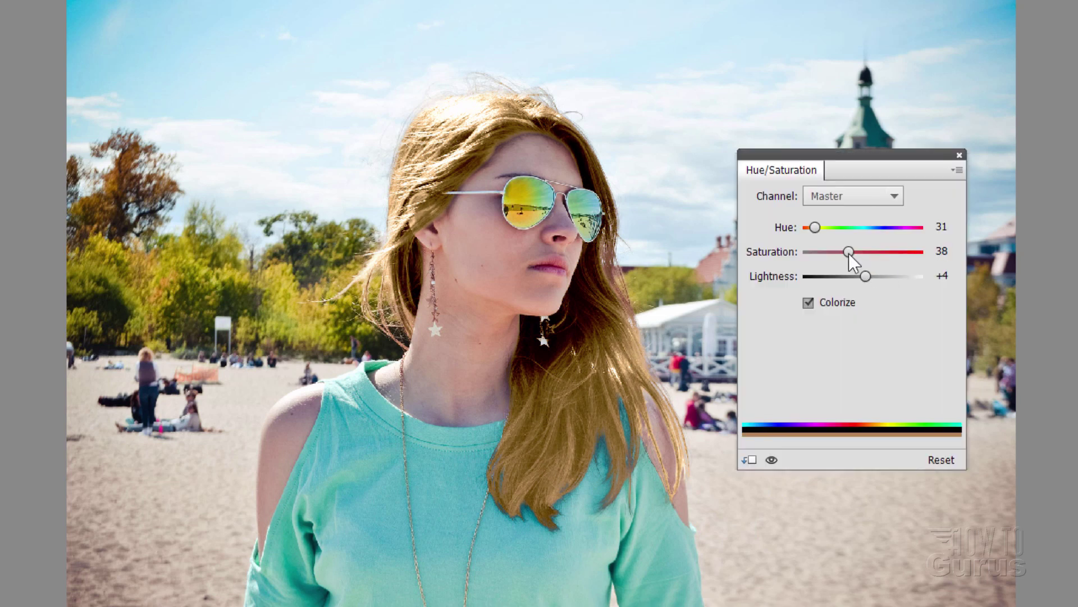
pyautogui.moveTo(849, 255); pyautogui.dragTo(867, 275)
pyautogui.click(960, 154)
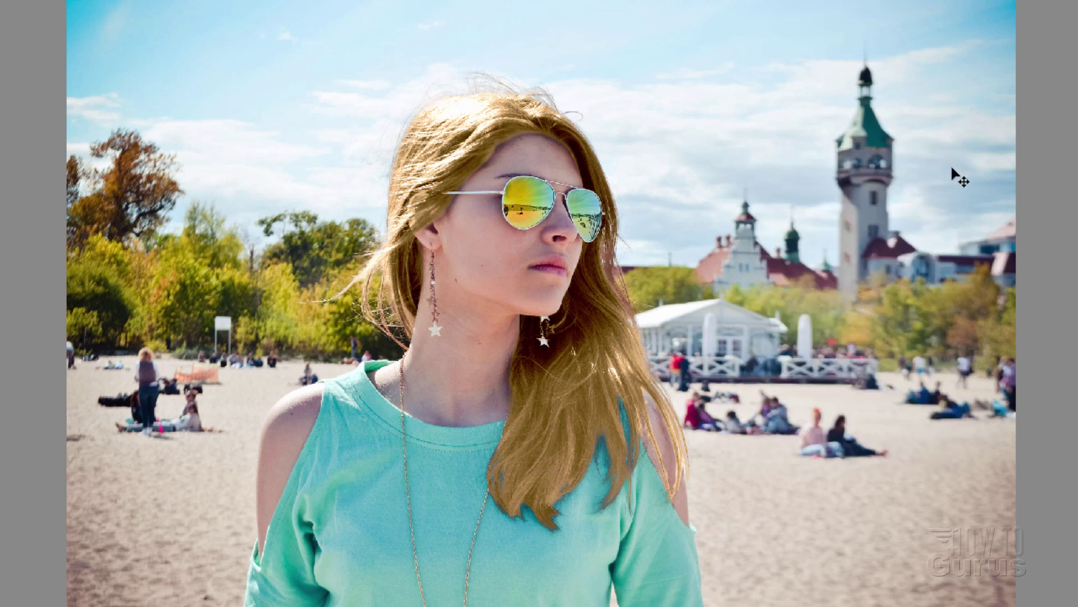